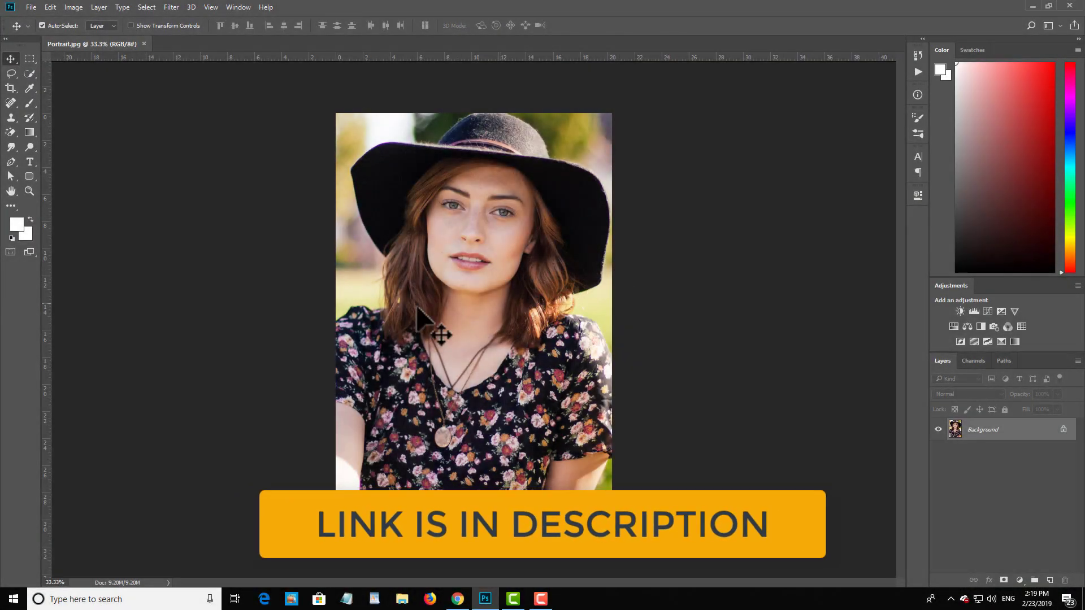
{"action": "scroll", "coordinate": [452, 310], "scroll_direction": "up", "scroll_amount": 1}
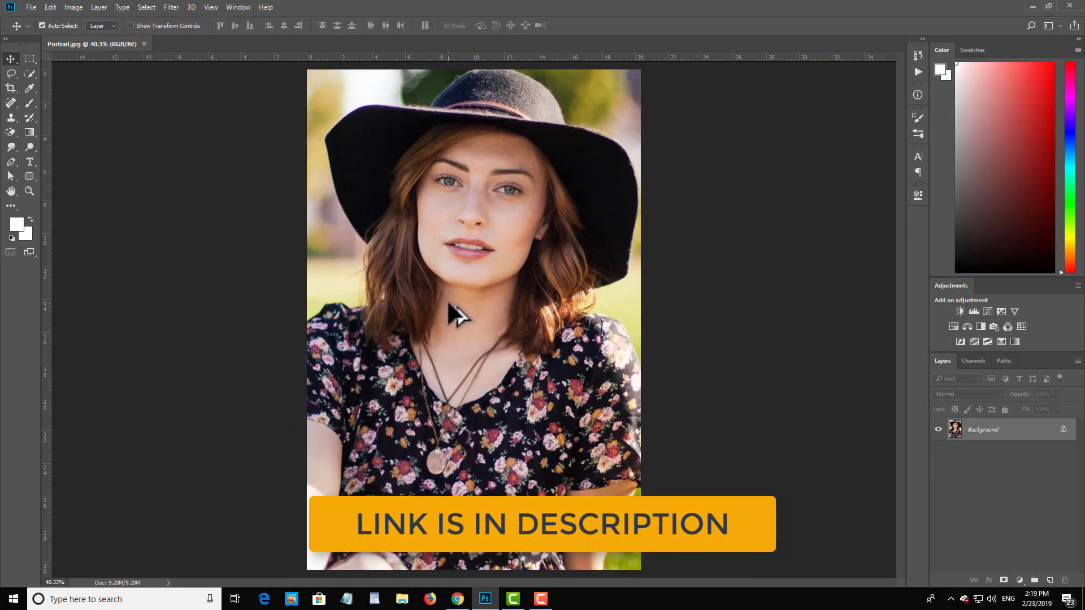
{"action": "scroll", "coordinate": [449, 305], "scroll_direction": "down", "scroll_amount": 1}
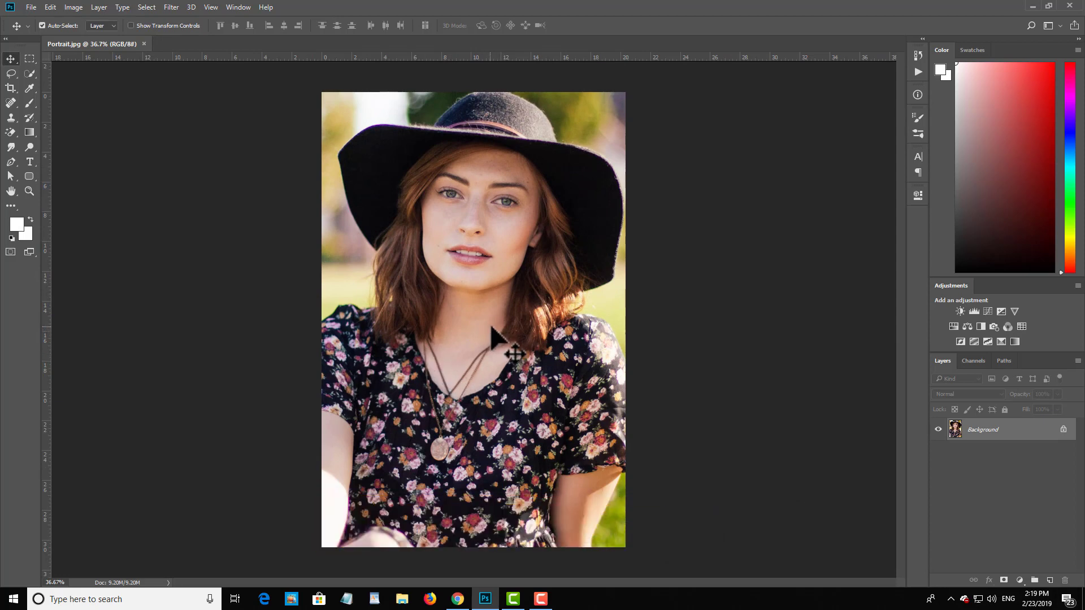
{"action": "scroll", "coordinate": [496, 177], "scroll_direction": "up", "scroll_amount": 5}
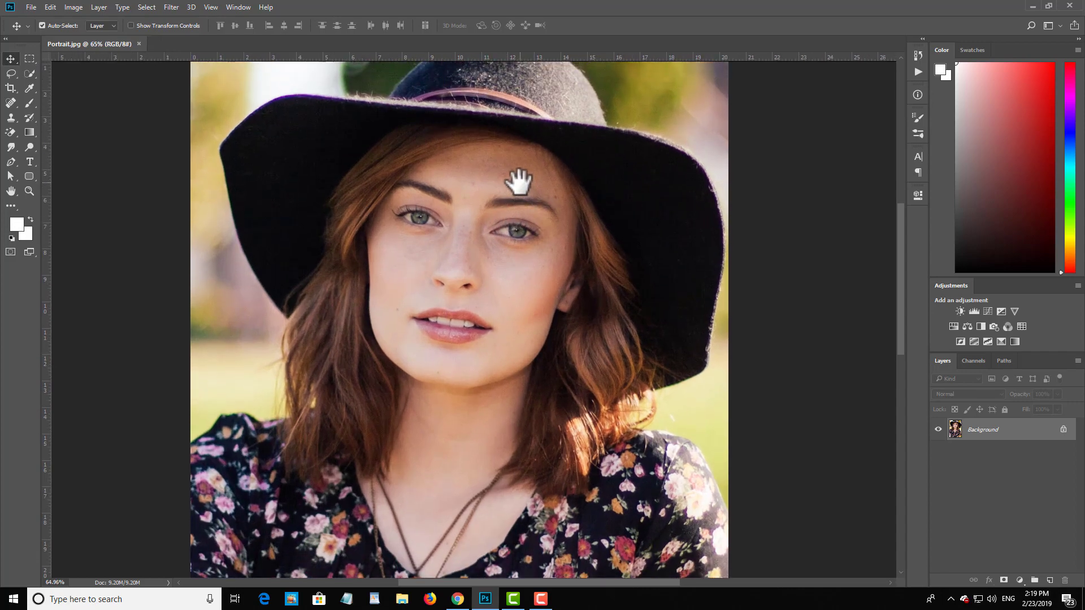
{"action": "scroll", "coordinate": [528, 194], "scroll_direction": "down", "scroll_amount": 3}
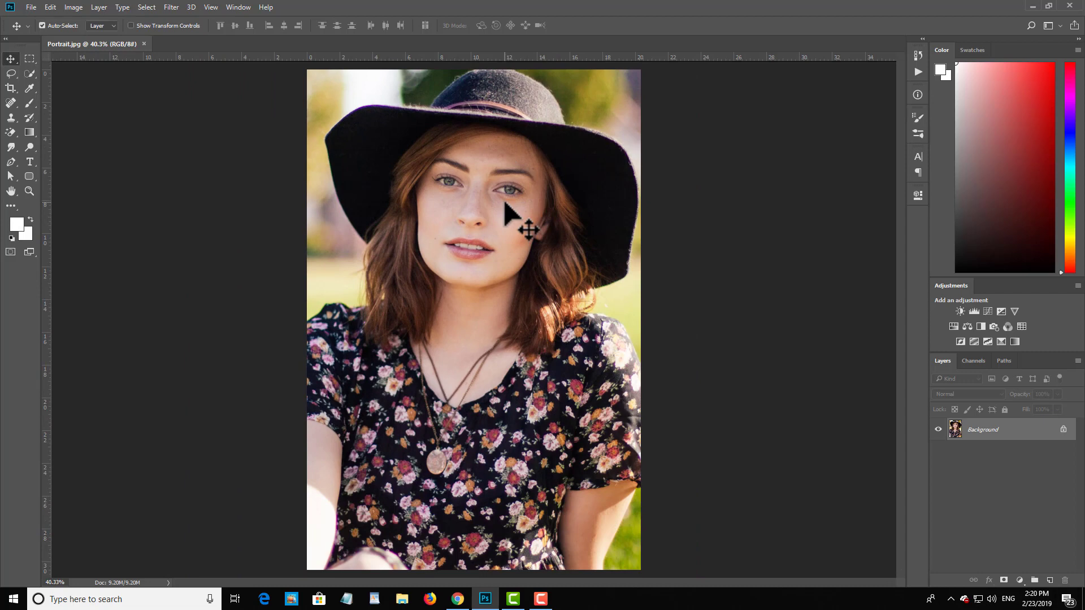
{"action": "scroll", "coordinate": [497, 165], "scroll_direction": "up", "scroll_amount": 3}
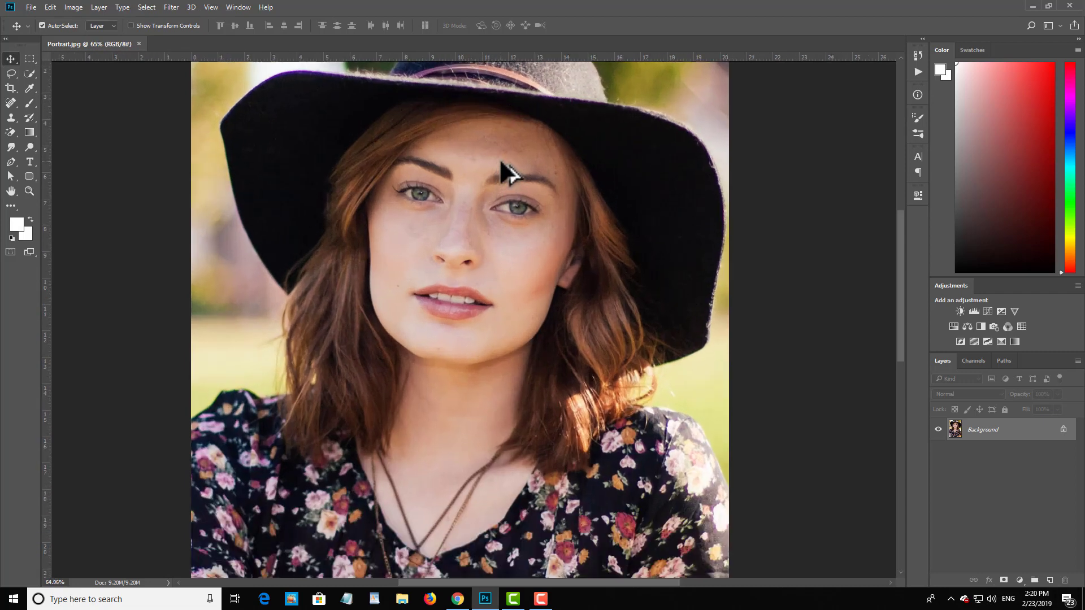
{"action": "scroll", "coordinate": [500, 158], "scroll_direction": "down", "scroll_amount": 3}
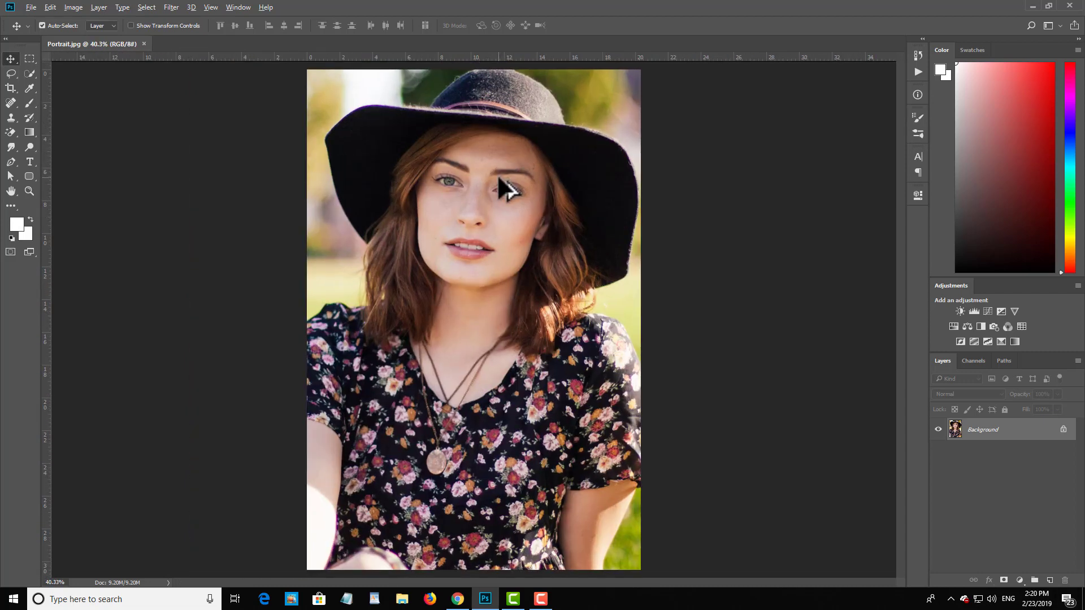
{"action": "scroll", "coordinate": [500, 169], "scroll_direction": "up", "scroll_amount": 1}
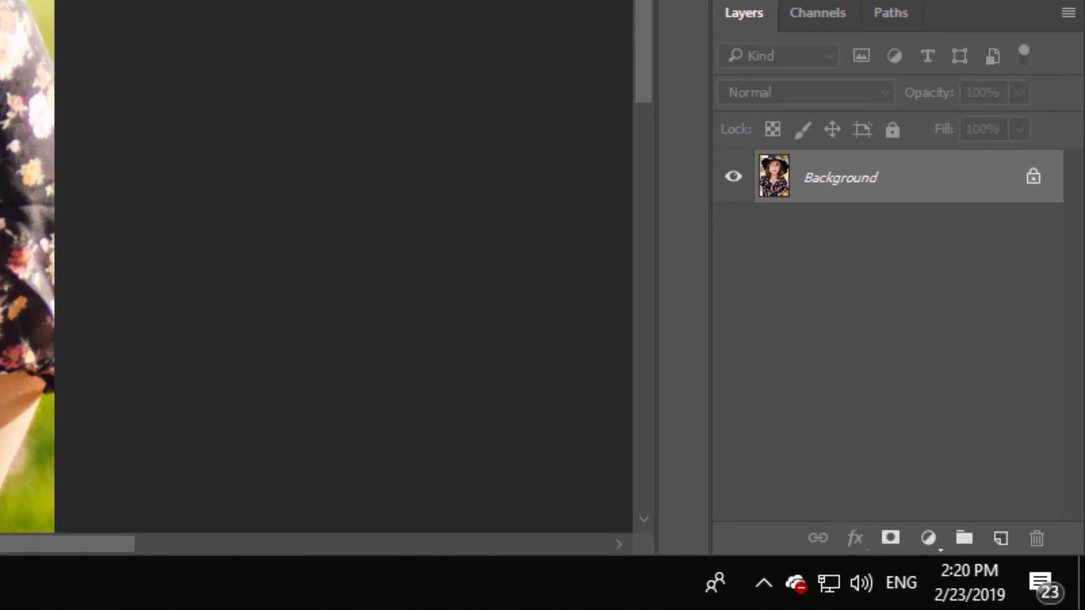
- Duplicate the Background layer and rename the copy as Filter
{"action": "key", "text": "ctrl+j"}
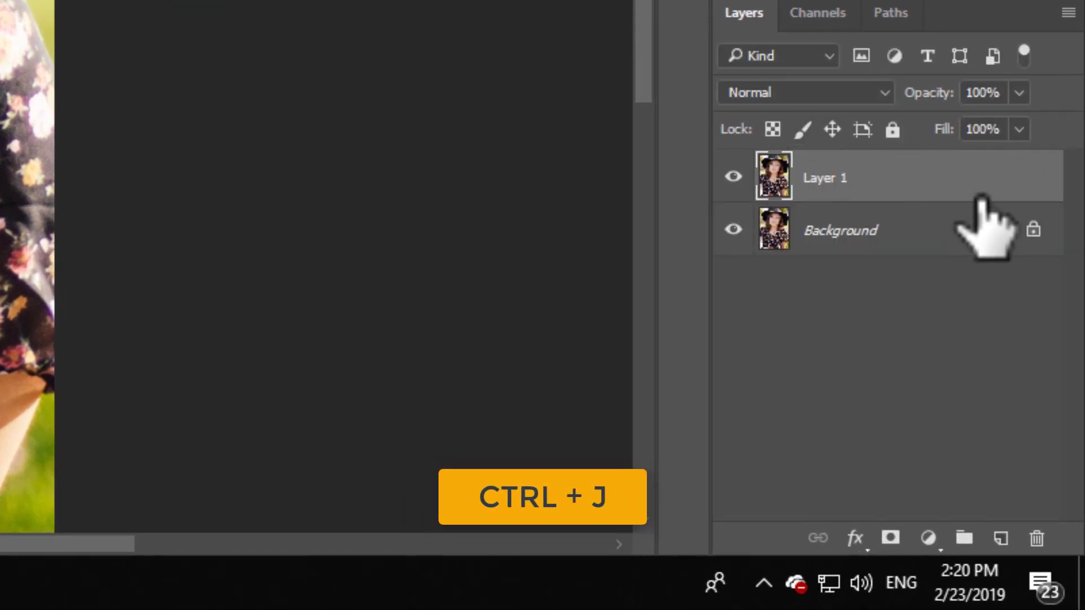
{"action": "double_click", "coordinate": [825, 178]}
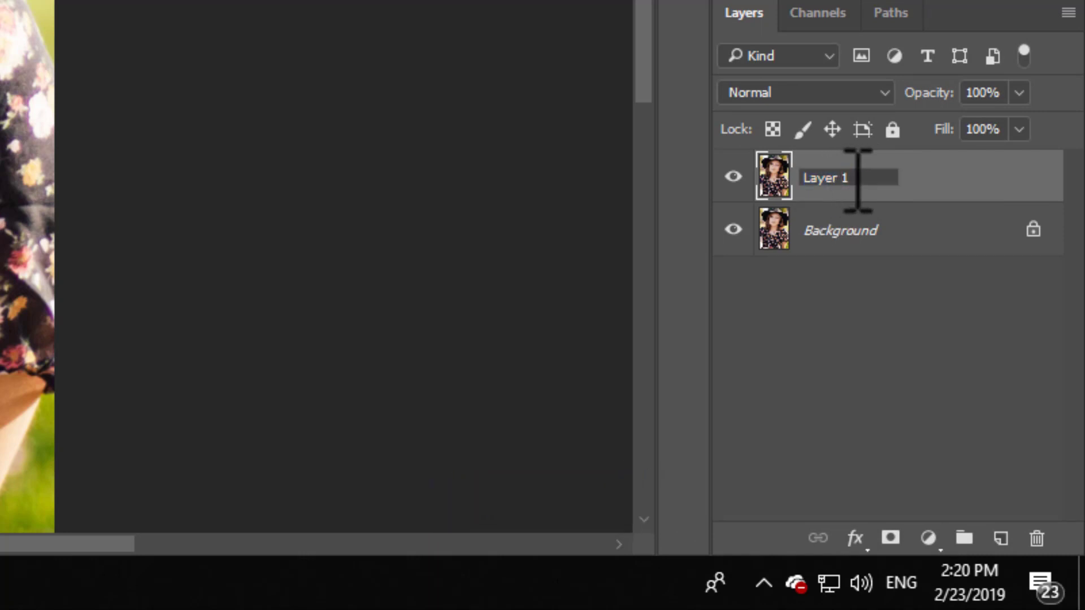
{"action": "left_click_drag", "start_coordinate": [857, 180], "coordinate": [745, 194]}
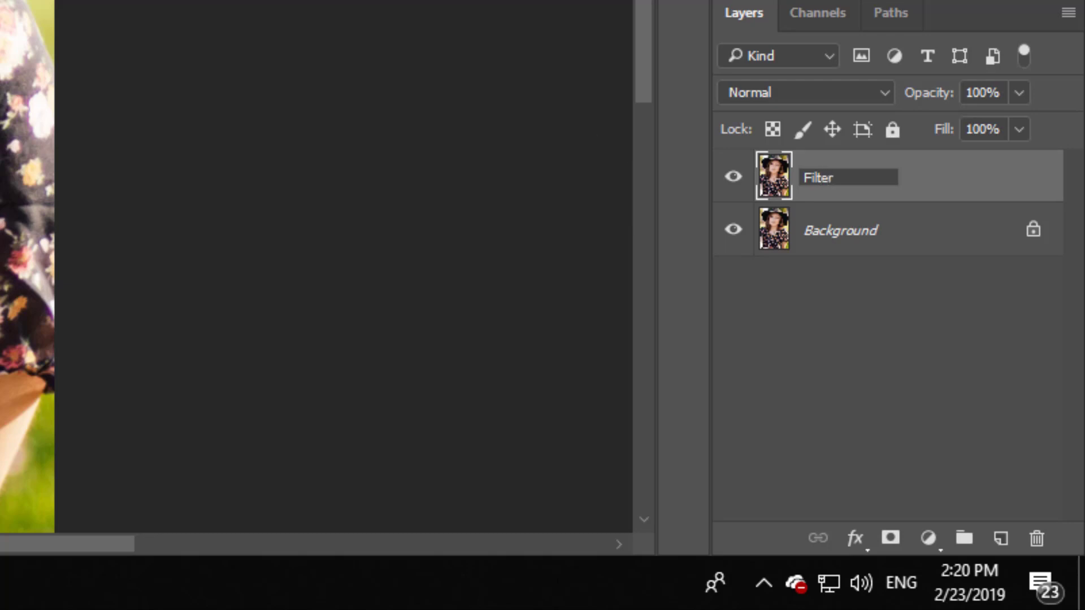
{"action": "key", "text": "Return"}
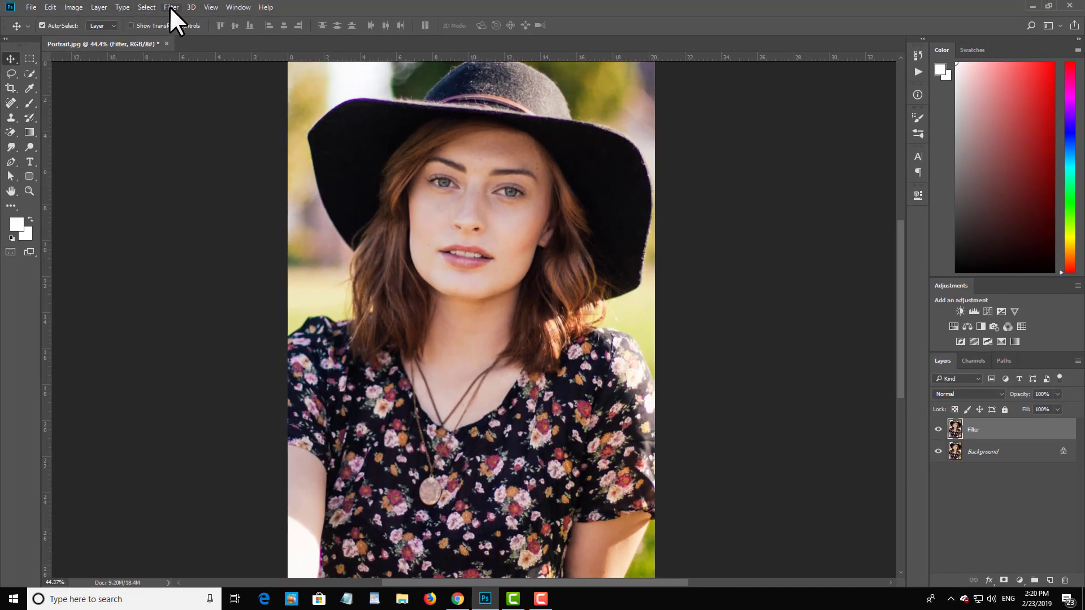
- Open the Liquify filter for the Filter layer
{"action": "left_click", "coordinate": [171, 7]}
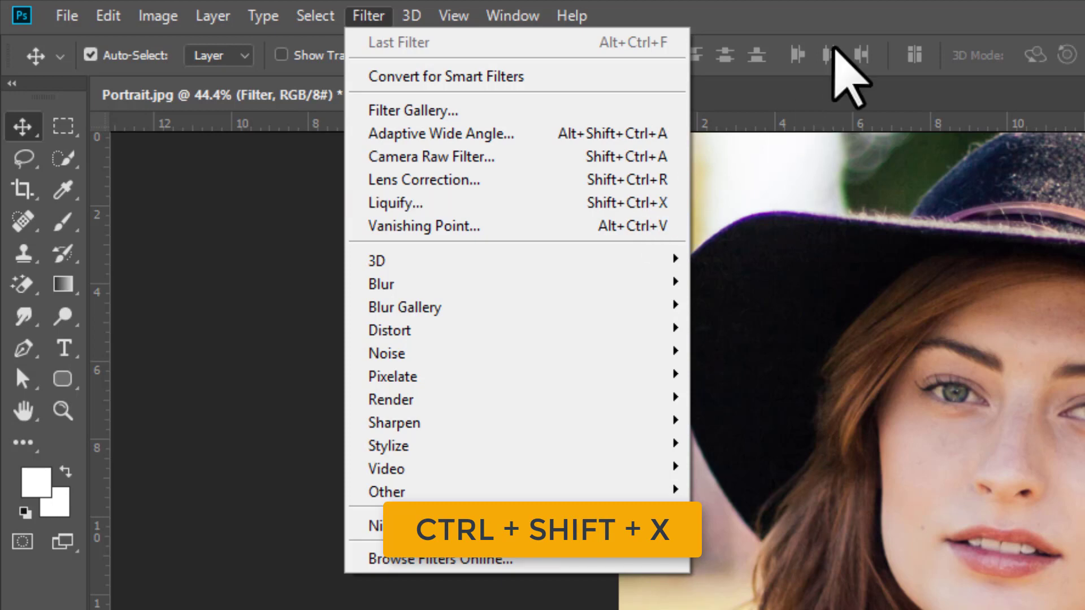
{"action": "left_click", "coordinate": [853, 57]}
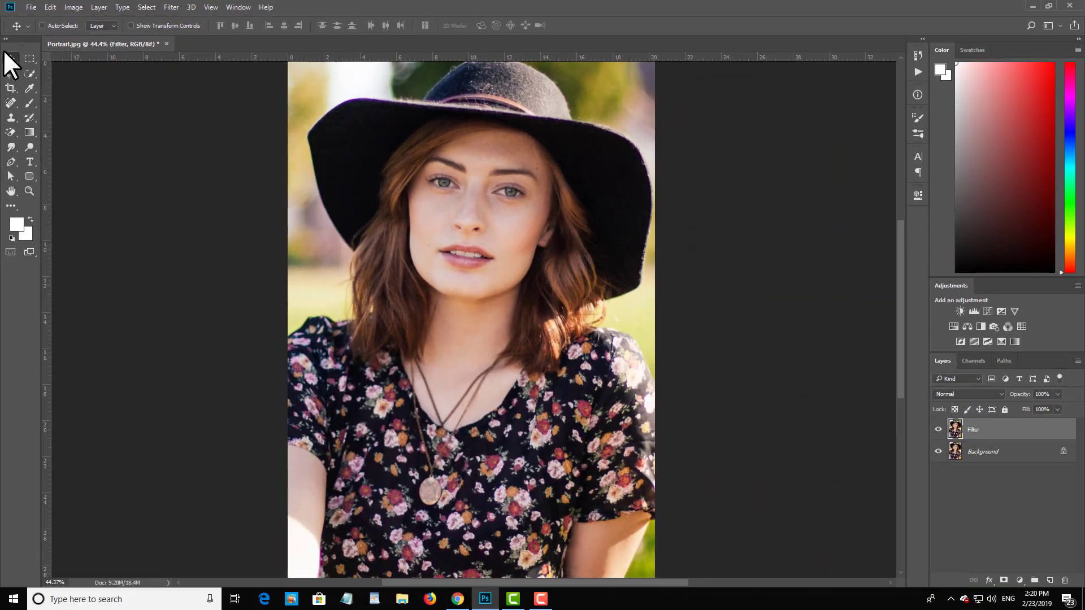
{"action": "key", "text": "ctrl+shift+x"}
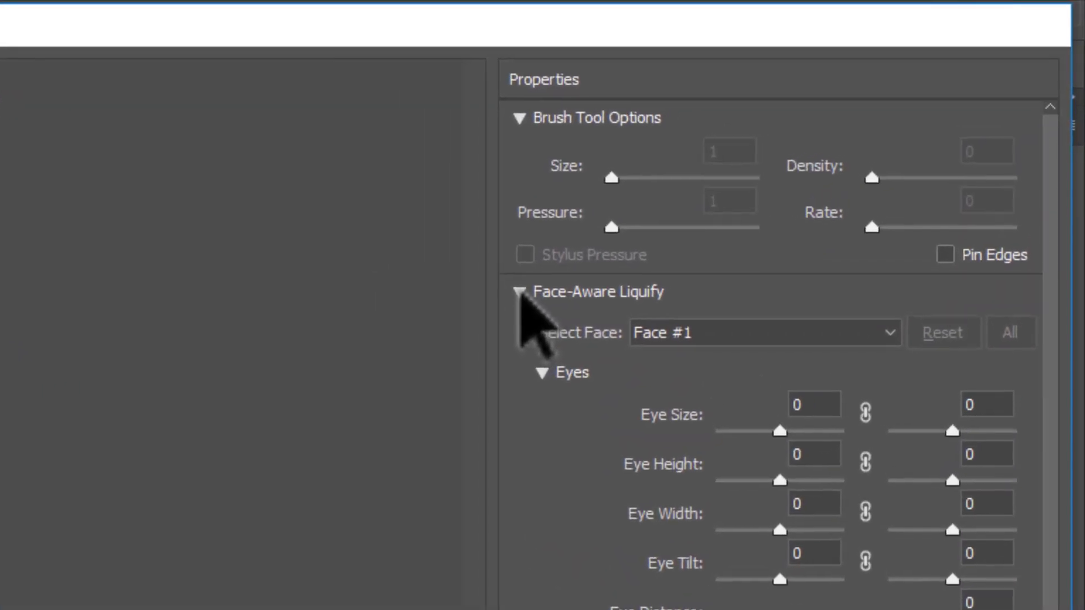
- Examine the Face-Aware Liquify settings for eyes, nose, mouth and face shape, including the choice of face
{"action": "left_click", "coordinate": [518, 293]}
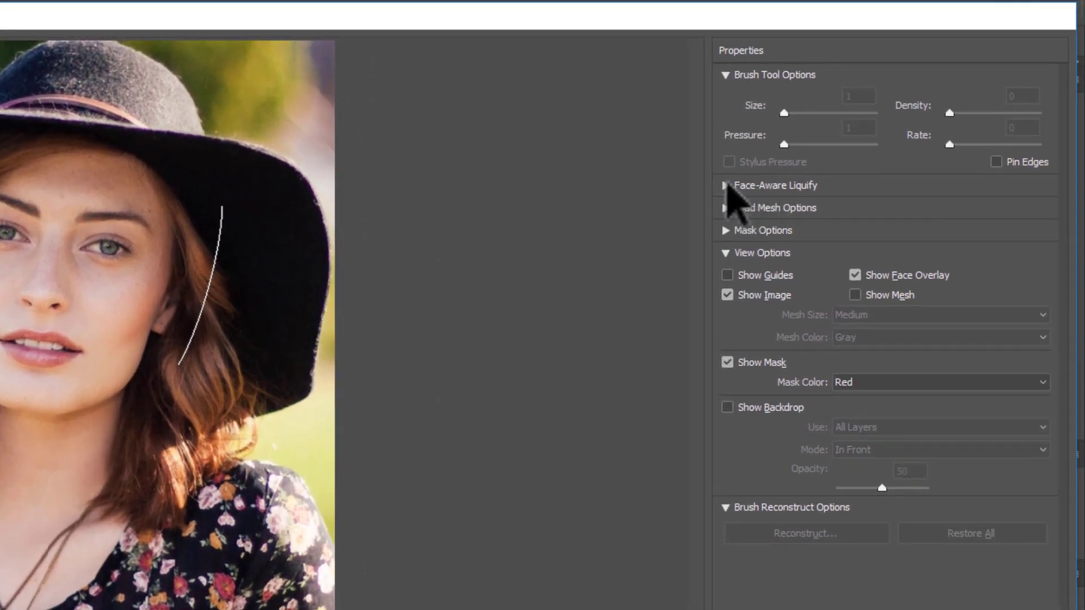
{"action": "left_click", "coordinate": [726, 186]}
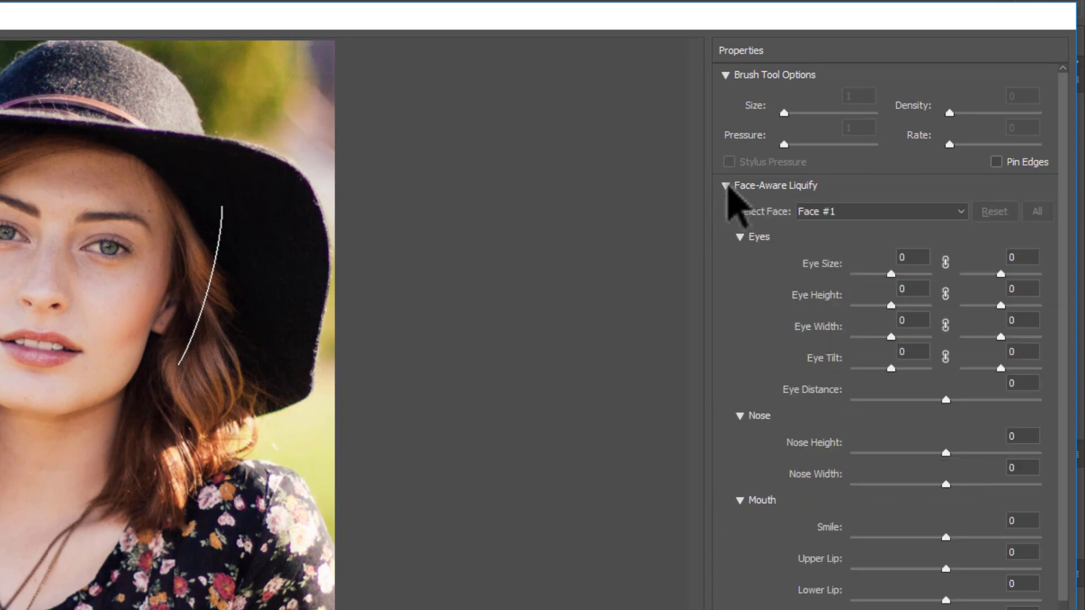
{"action": "scroll", "coordinate": [855, 446], "scroll_direction": "down", "scroll_amount": 5}
{"action": "scroll", "coordinate": [854, 447], "scroll_direction": "up", "scroll_amount": 5}
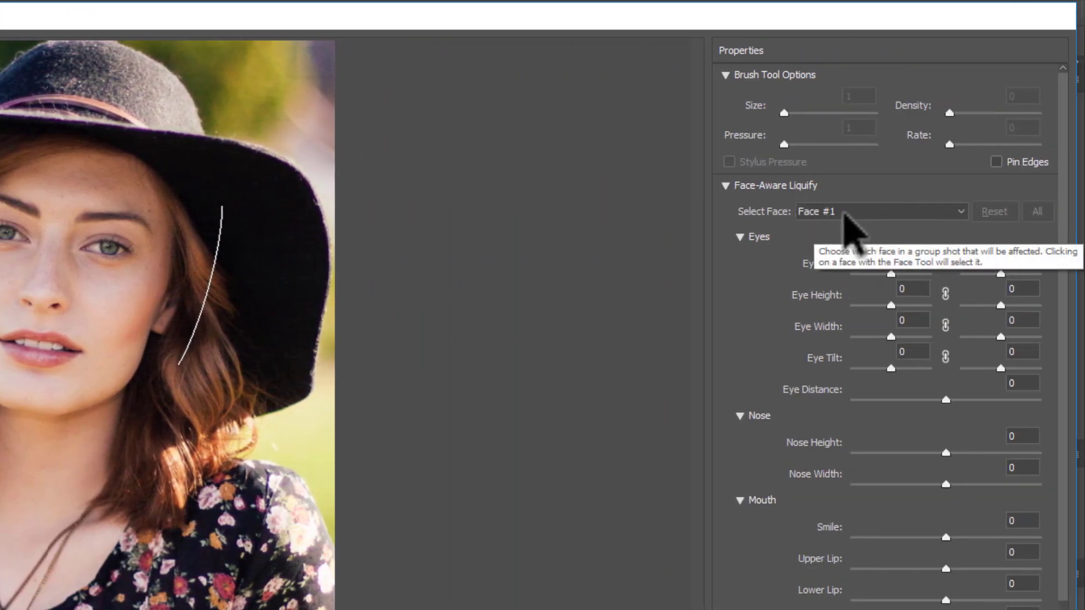
{"action": "left_click", "coordinate": [849, 212]}
{"action": "left_click", "coordinate": [775, 217]}
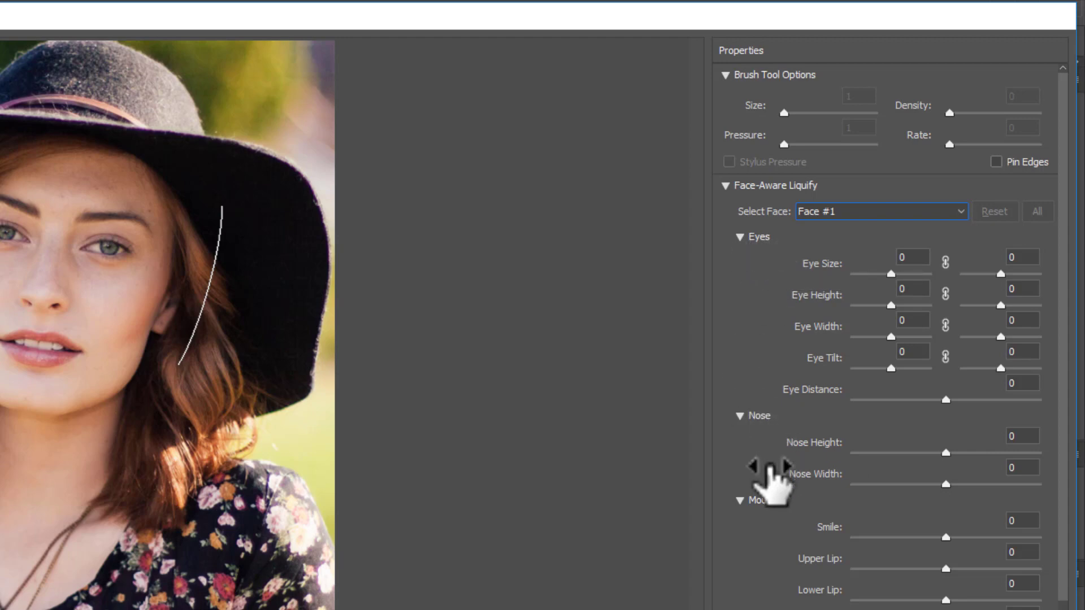
{"action": "scroll", "coordinate": [887, 339], "scroll_direction": "down", "scroll_amount": 5}
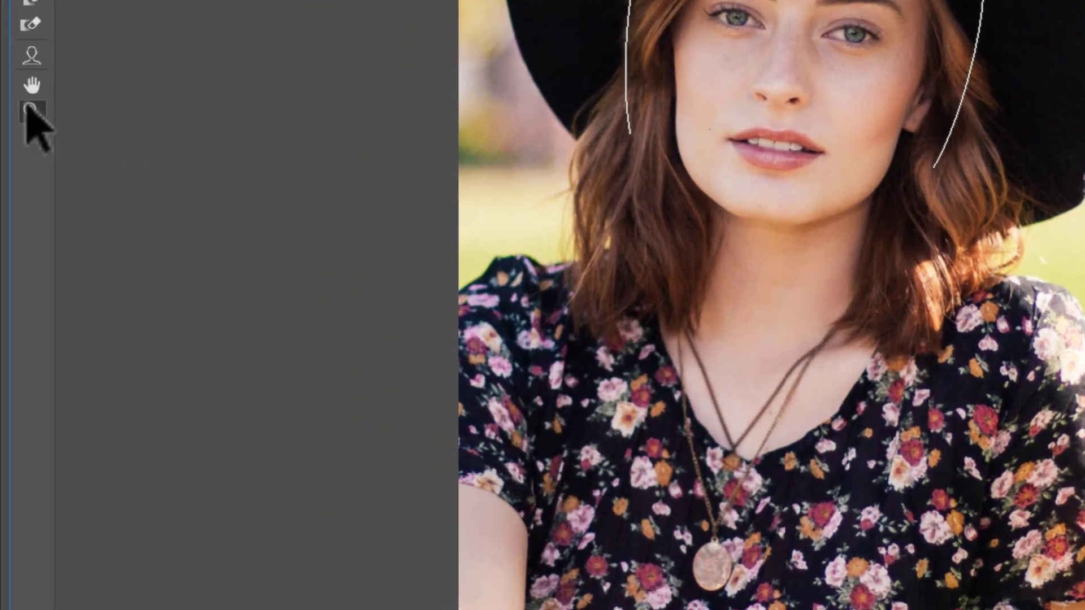
- Try the maximum Eye Size of 100 on both the left and the right eye
{"action": "left_click", "coordinate": [17, 197]}
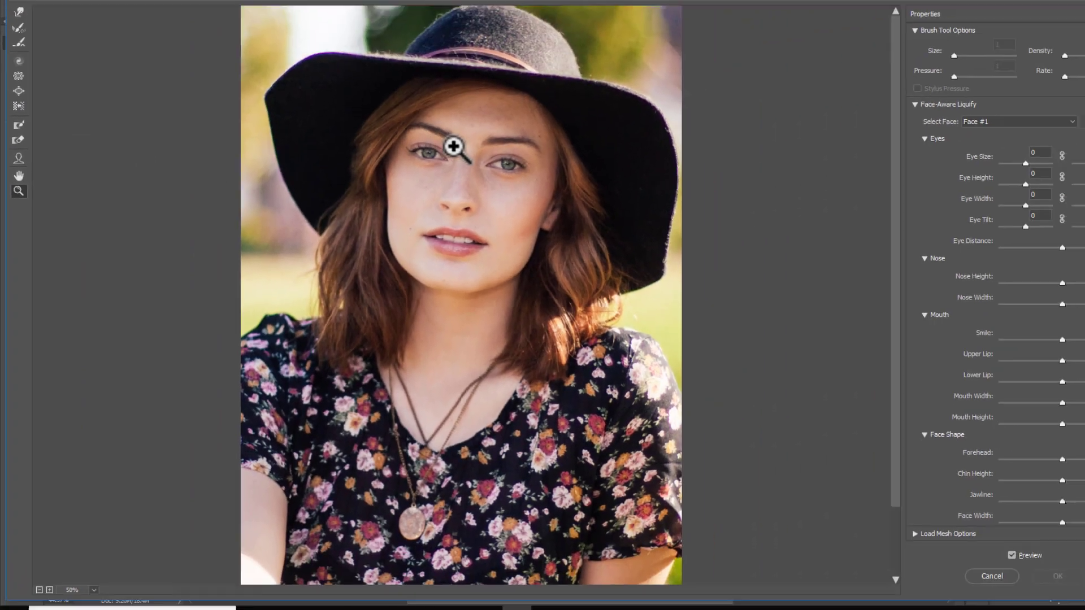
{"action": "left_click", "coordinate": [446, 146]}
{"action": "scroll", "coordinate": [667, 221], "scroll_direction": "down", "scroll_amount": 2}
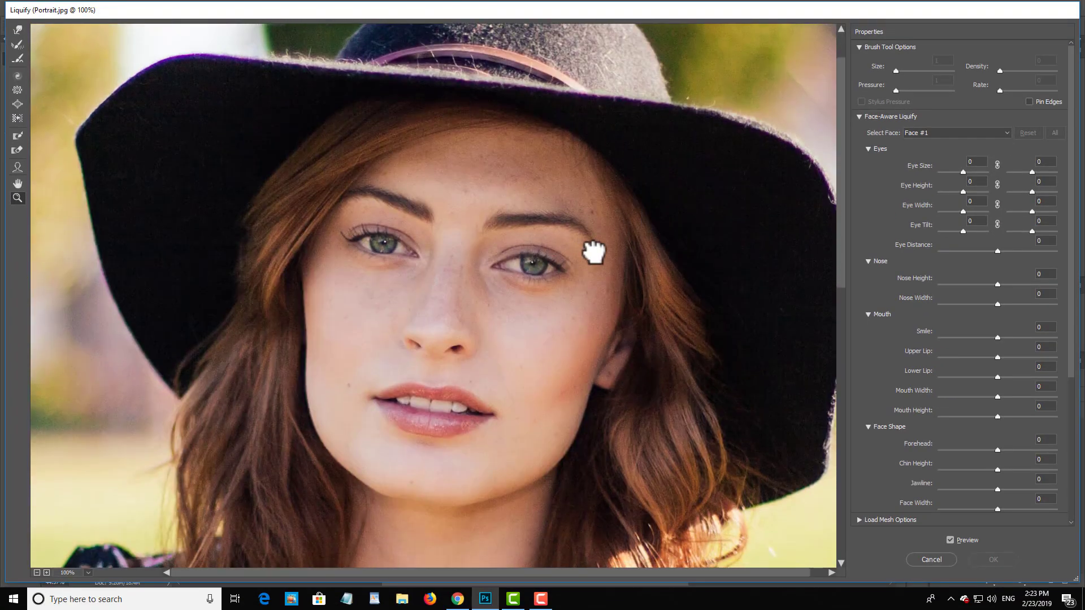
{"action": "scroll", "coordinate": [624, 248], "scroll_direction": "down", "scroll_amount": 1}
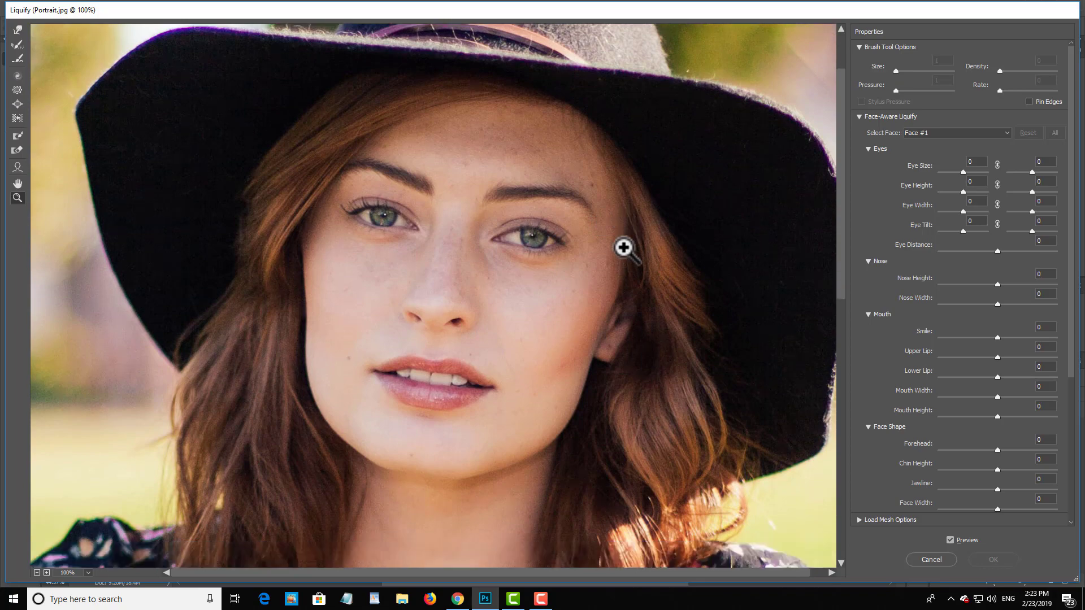
{"action": "scroll", "coordinate": [728, 228], "scroll_direction": "down", "scroll_amount": 1}
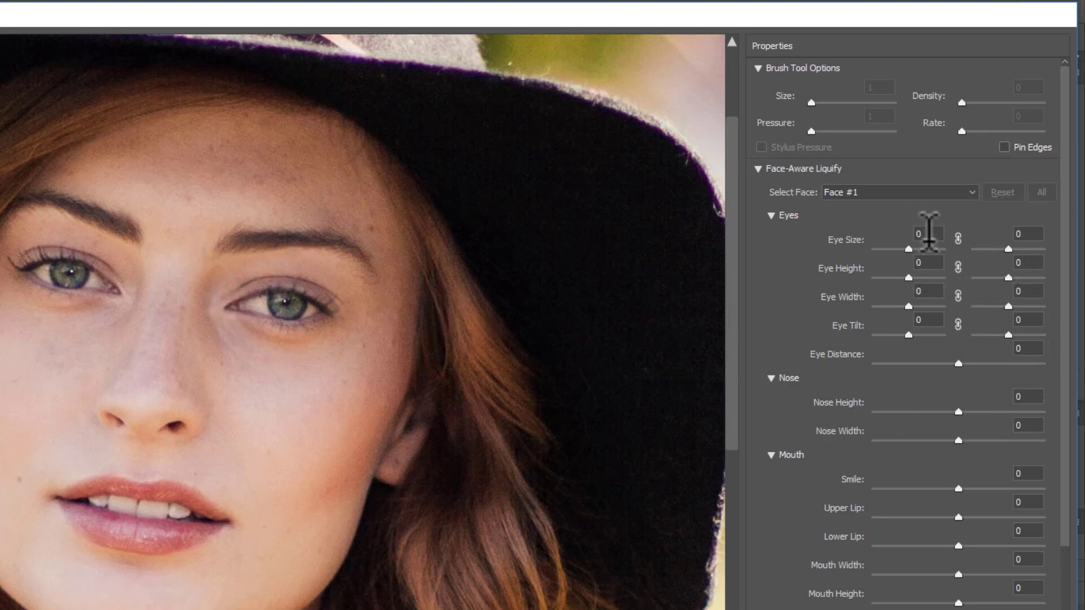
{"action": "left_click", "coordinate": [908, 250]}
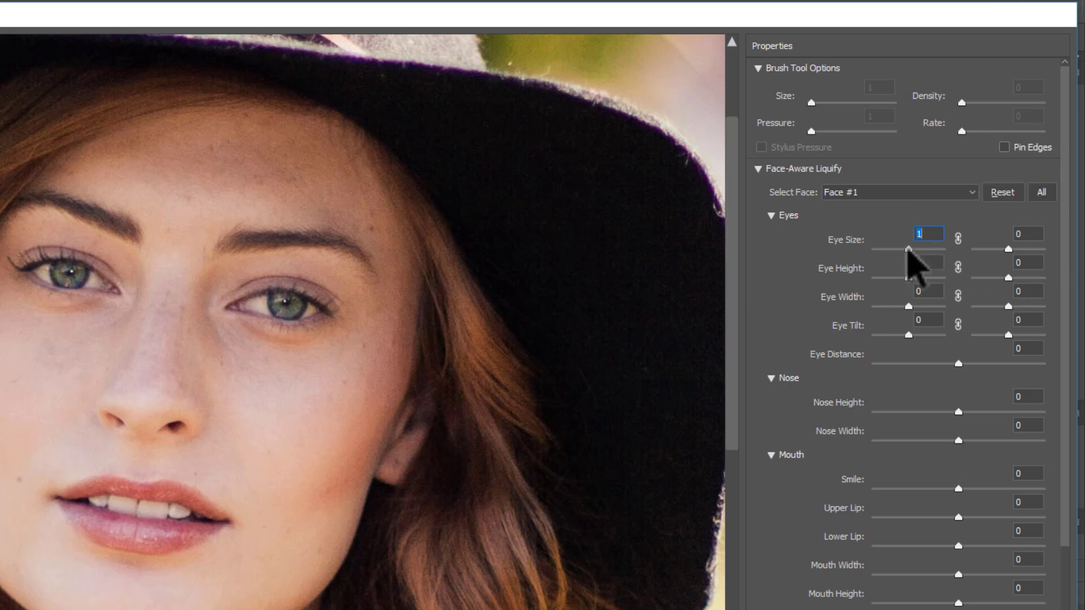
{"action": "left_click_drag", "start_coordinate": [911, 250], "coordinate": [955, 255]}
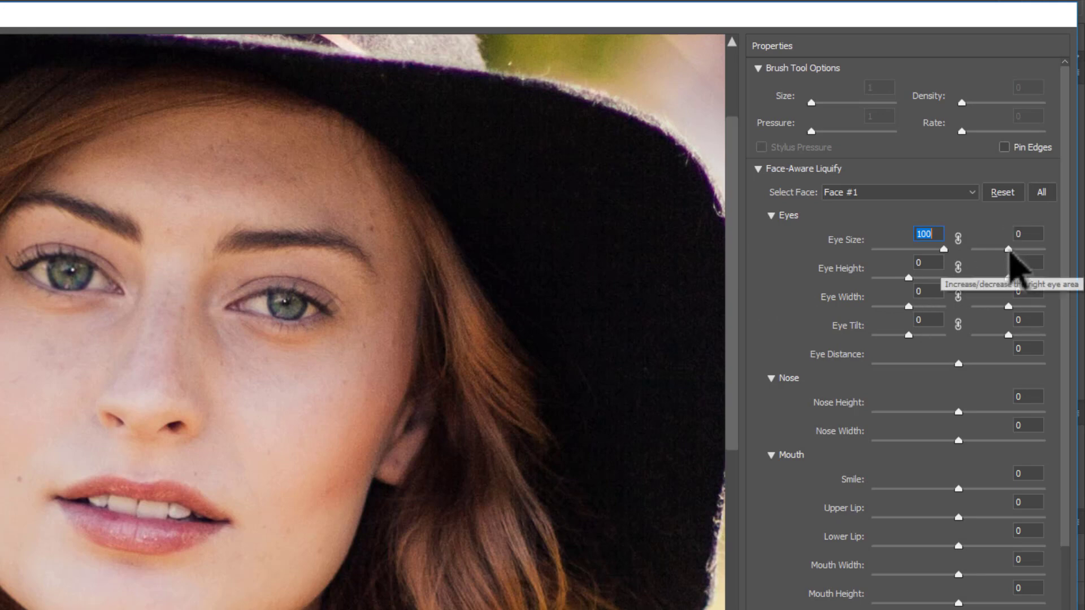
{"action": "left_click_drag", "start_coordinate": [1009, 250], "coordinate": [1040, 249]}
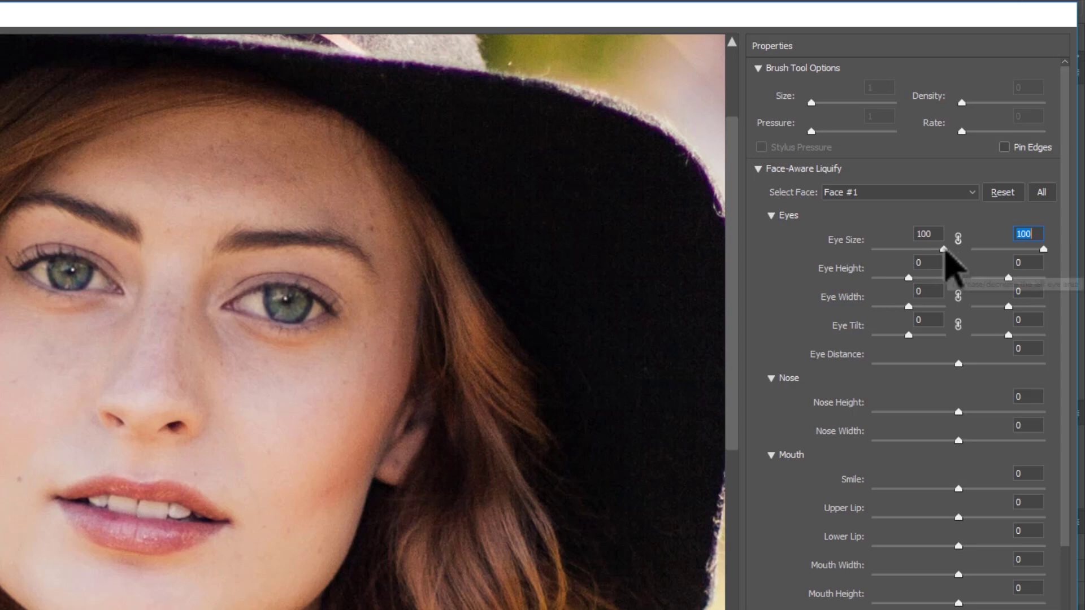
- Set the Eye Size to 3 for both the left and the right eye
{"action": "left_click_drag", "start_coordinate": [944, 249], "coordinate": [913, 251]}
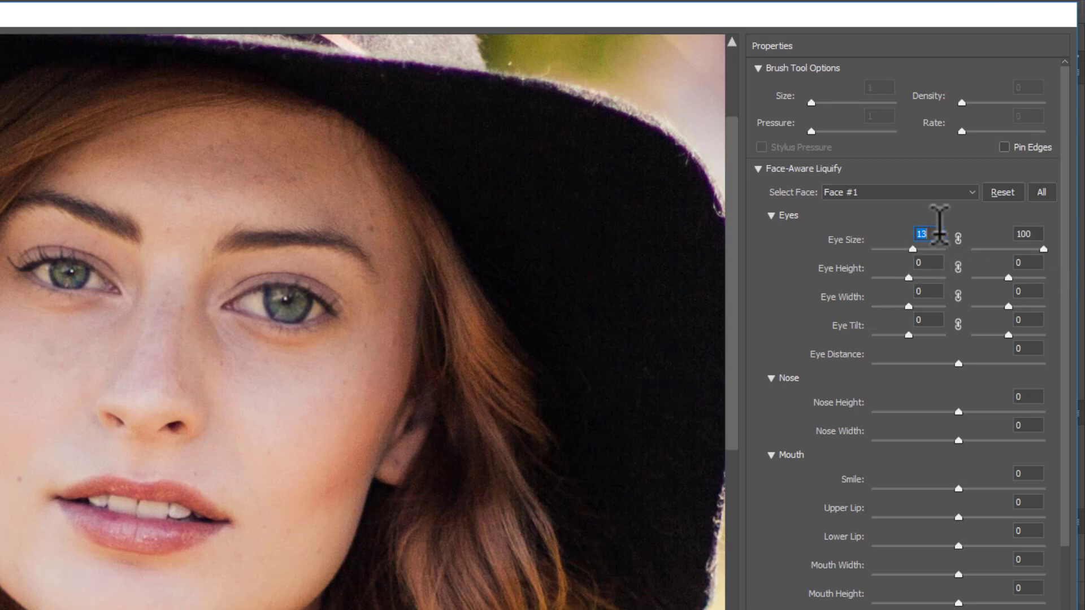
{"action": "scroll", "coordinate": [938, 226], "scroll_direction": "down", "scroll_amount": 1}
{"action": "scroll", "coordinate": [932, 228], "scroll_direction": "up", "scroll_amount": 1}
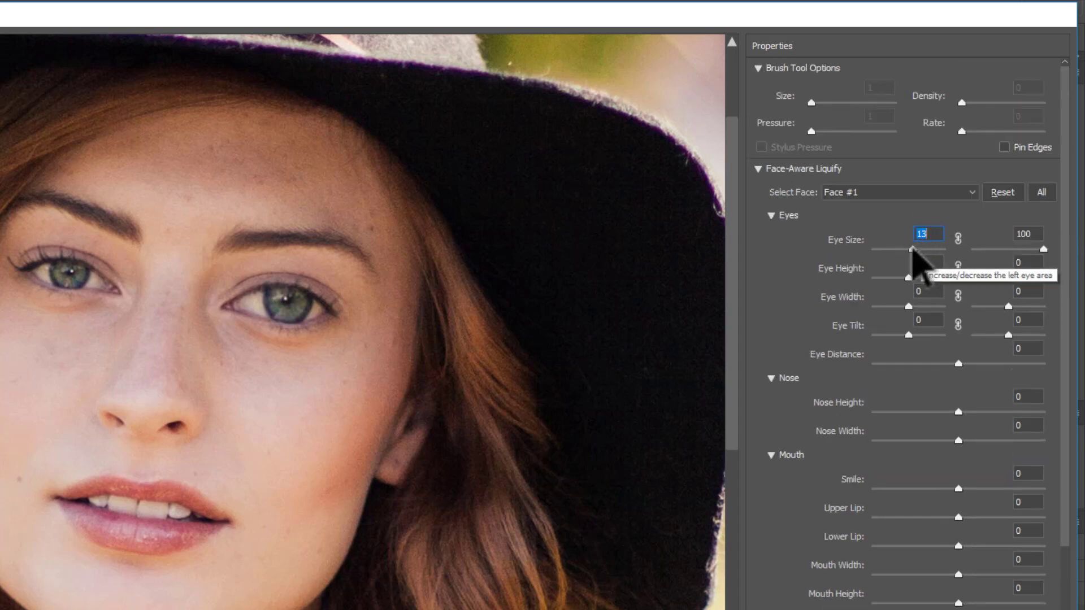
{"action": "left_click_drag", "start_coordinate": [912, 249], "coordinate": [911, 249]}
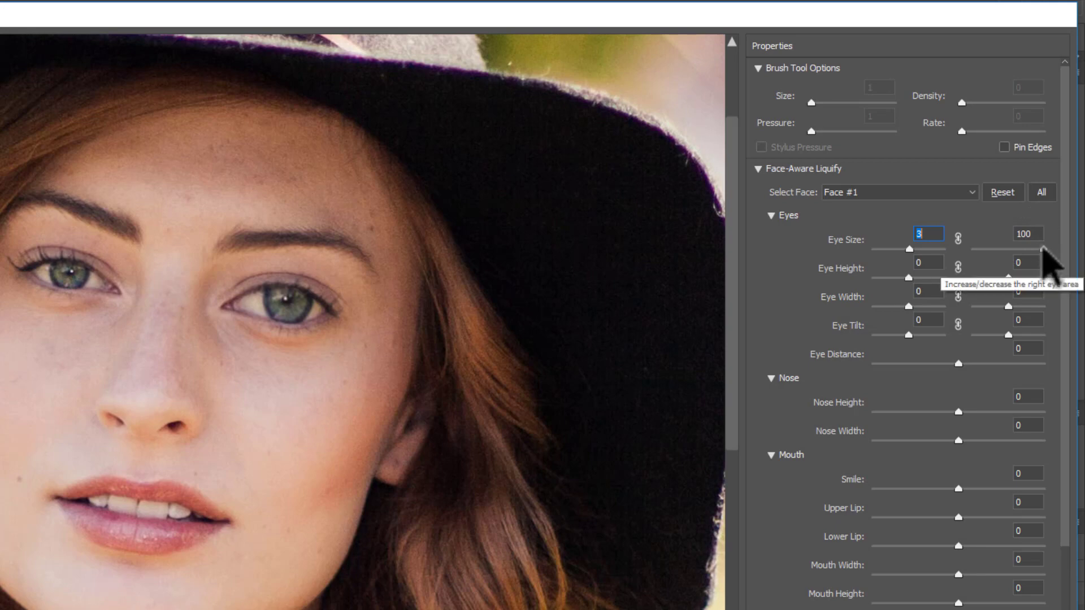
{"action": "left_click_drag", "start_coordinate": [1042, 249], "coordinate": [1017, 249]}
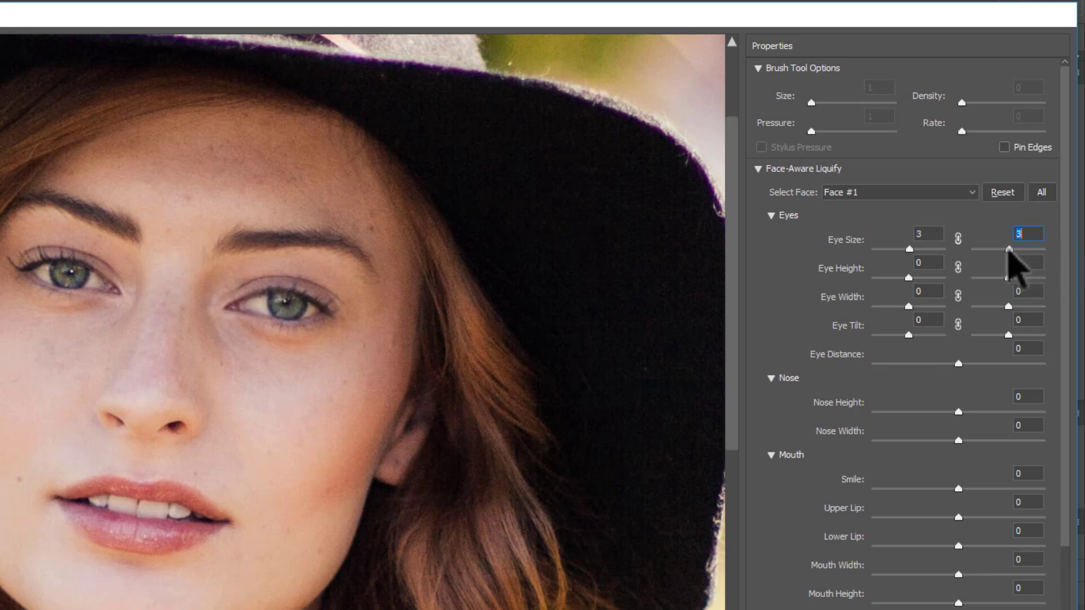
{"action": "left_click_drag", "start_coordinate": [1009, 252], "coordinate": [1010, 253]}
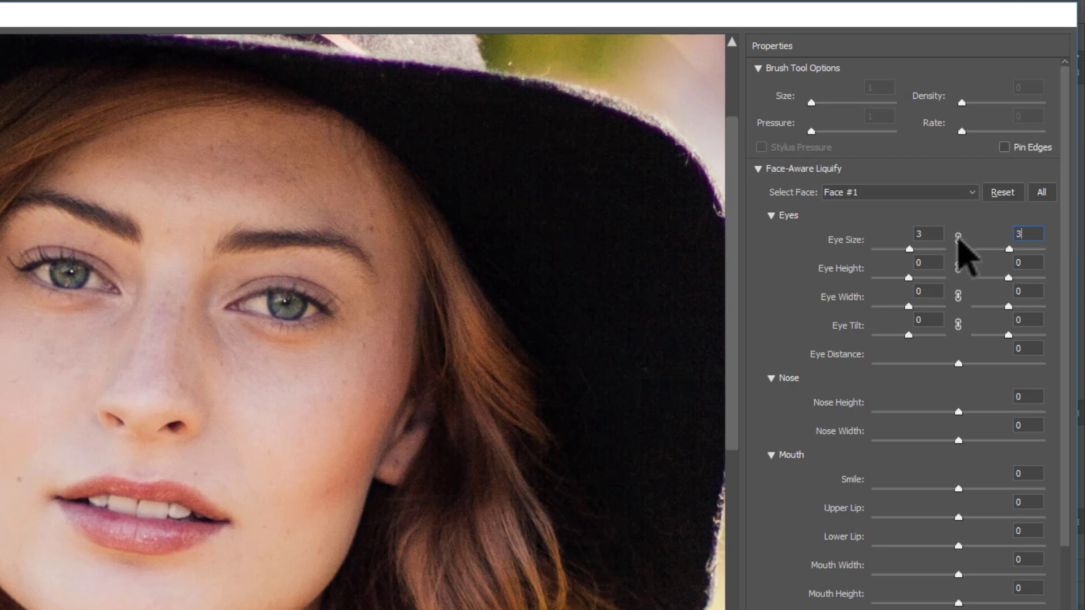
{"action": "left_click", "coordinate": [939, 233]}
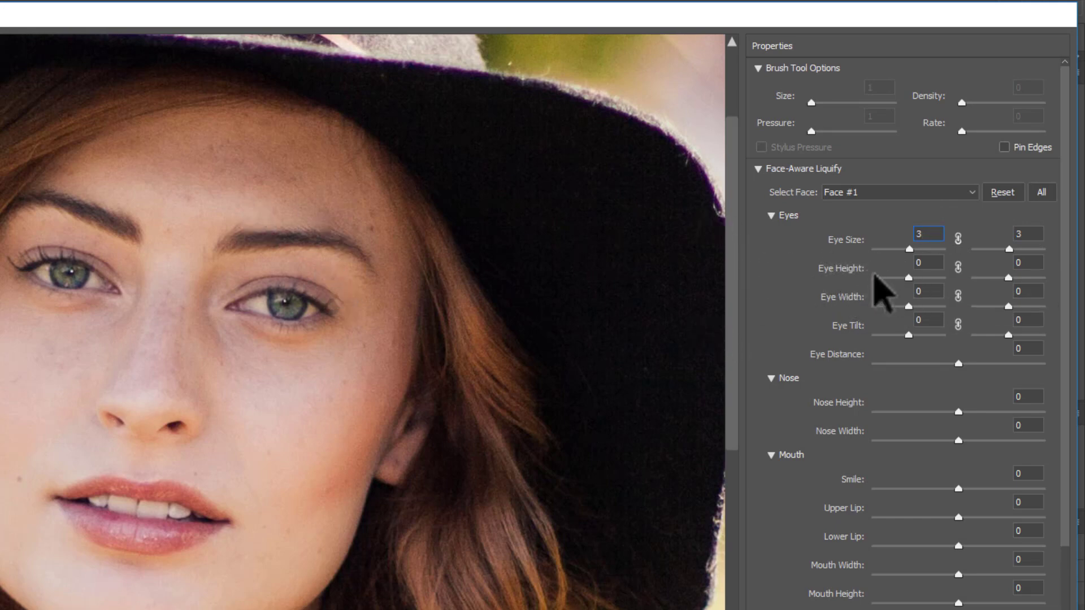
- Test the left eye's Eye Height at 54 and -100, and set it to 1
{"action": "left_click_drag", "start_coordinate": [909, 279], "coordinate": [928, 298]}
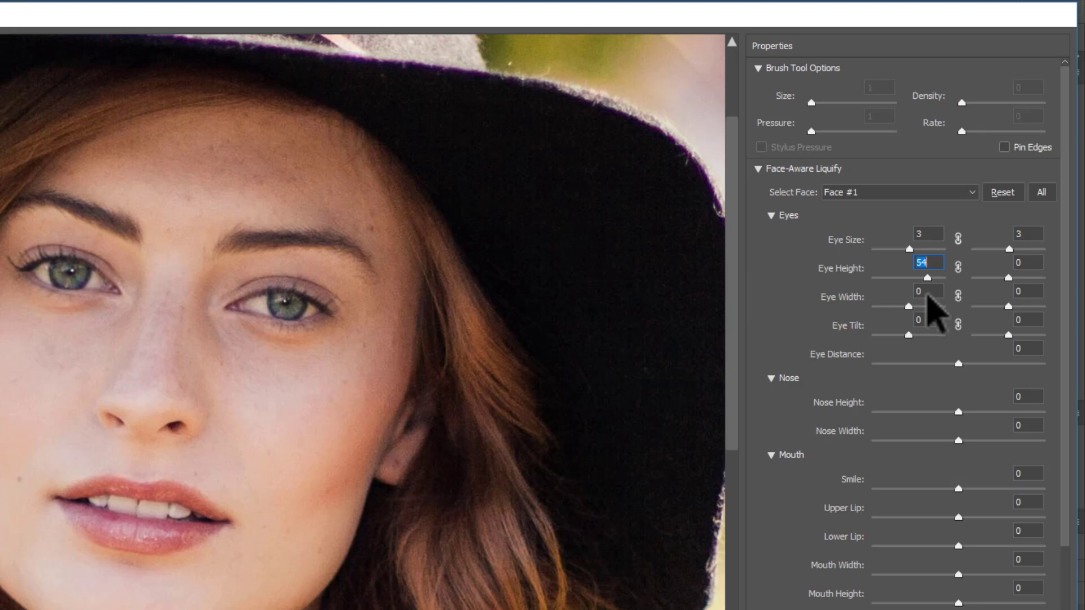
{"action": "left_click_drag", "start_coordinate": [929, 299], "coordinate": [799, 298]}
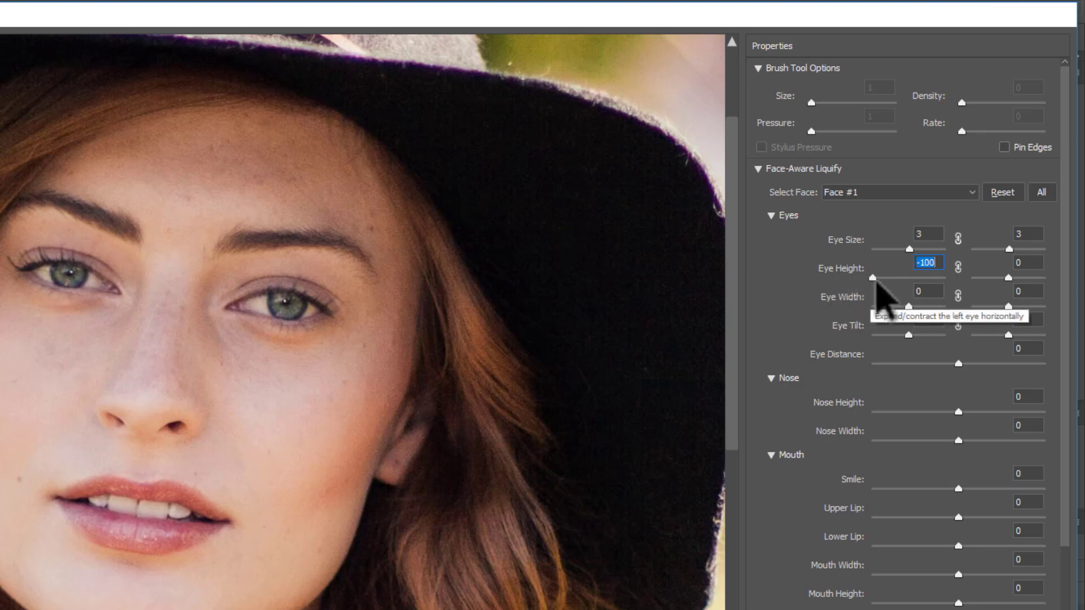
{"action": "left_click_drag", "start_coordinate": [875, 279], "coordinate": [912, 275]}
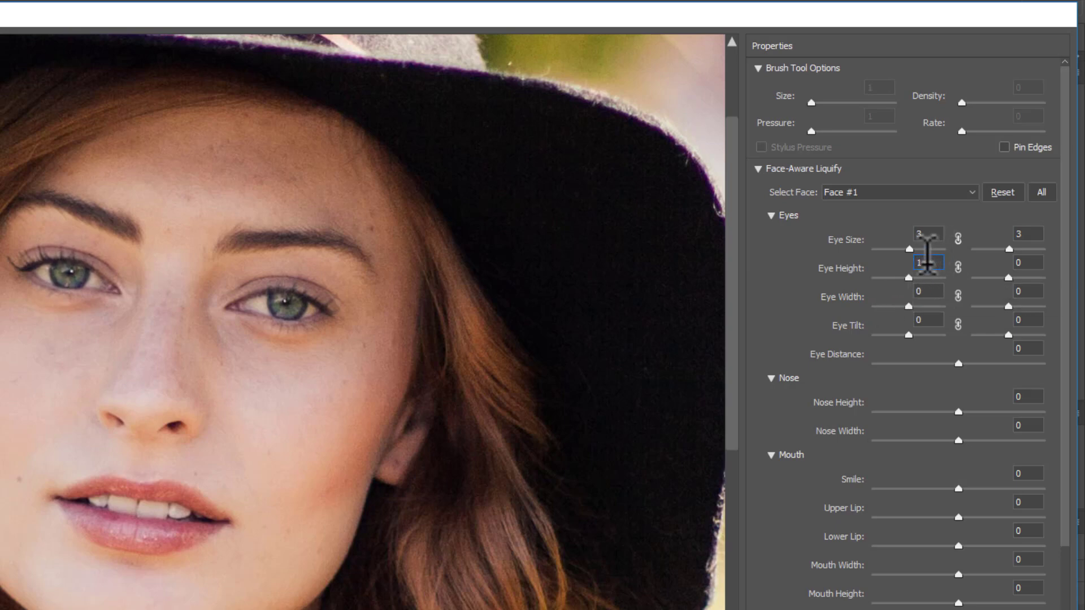
- Set the Eye Height to 2 and the Eye Width to 3 for both the left and the right eye
{"action": "type", "text": "2"}
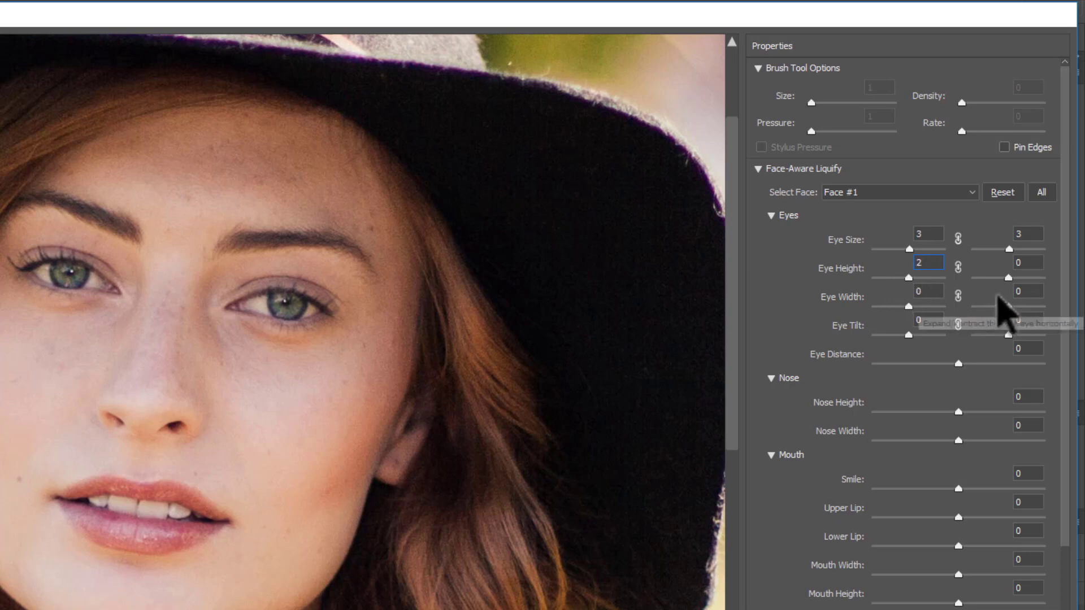
{"action": "left_click", "coordinate": [1026, 262]}
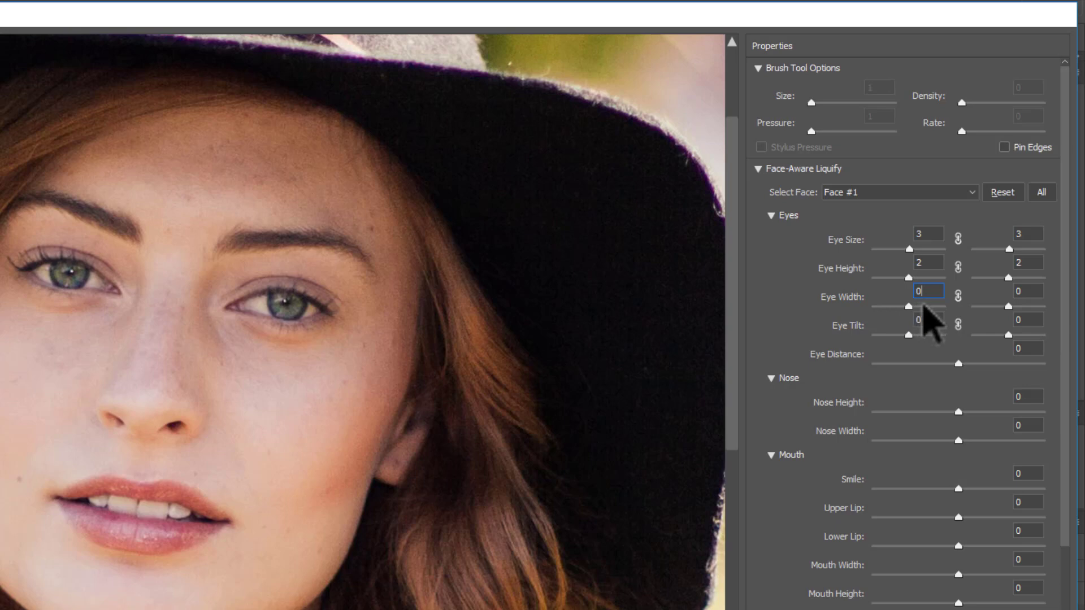
{"action": "left_click_drag", "start_coordinate": [907, 305], "coordinate": [838, 308]}
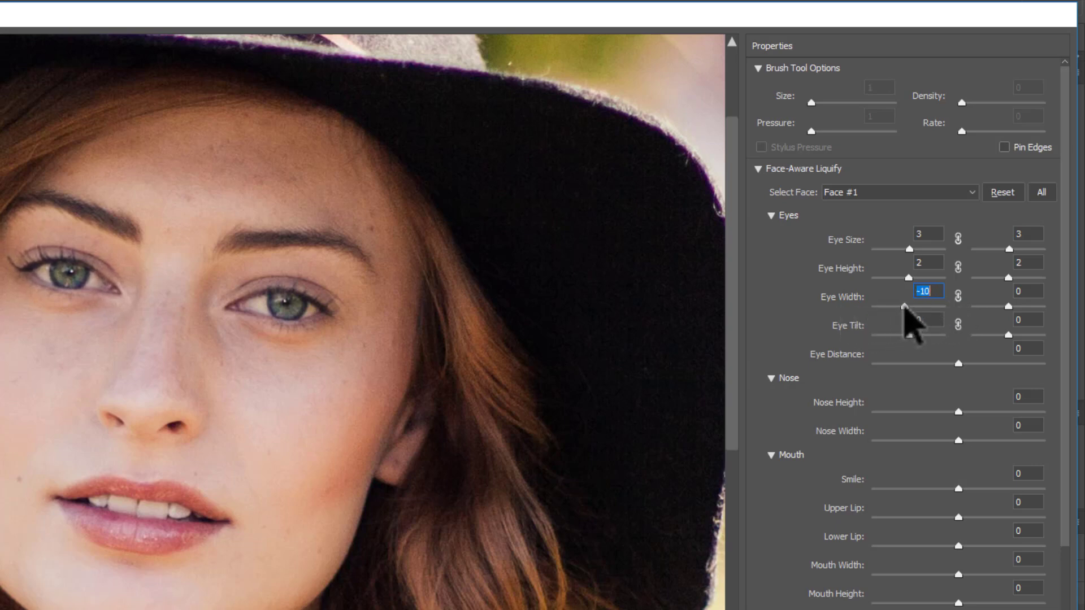
{"action": "type", "text": "3"}
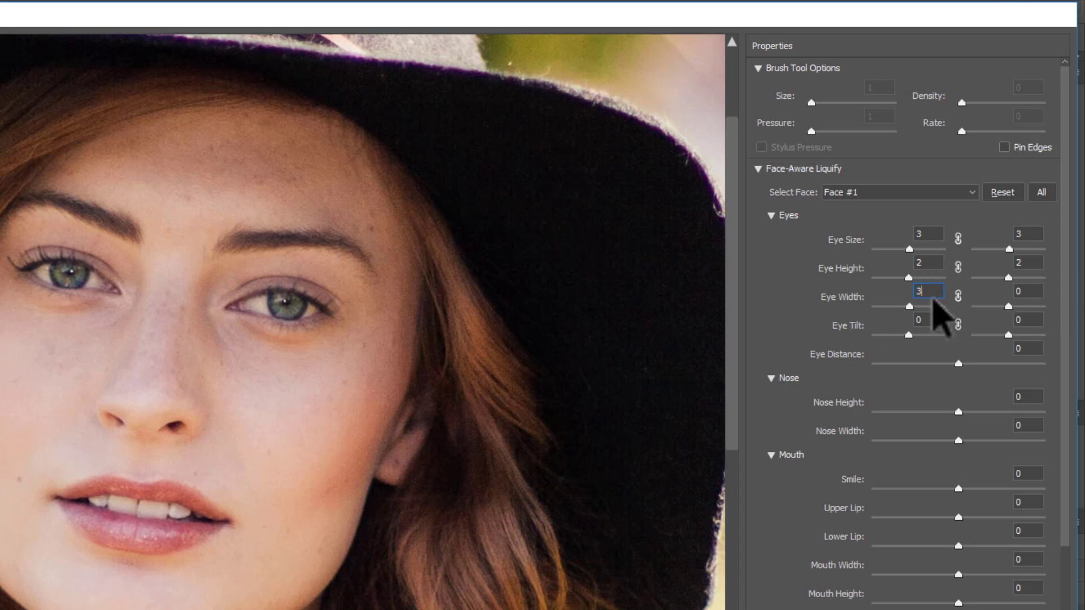
{"action": "left_click", "coordinate": [1027, 291]}
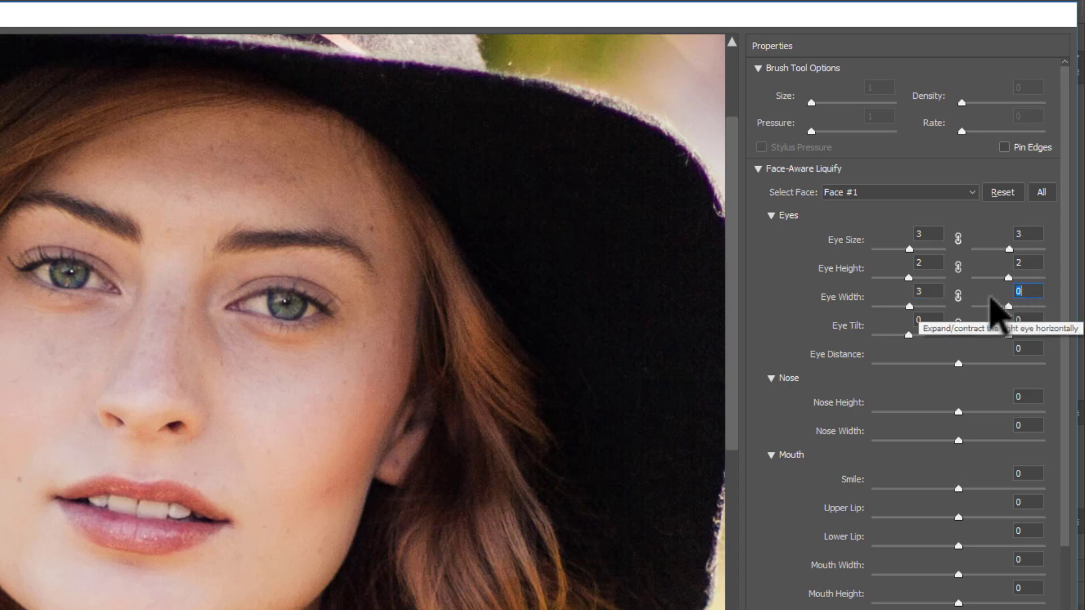
{"action": "type", "text": "3"}
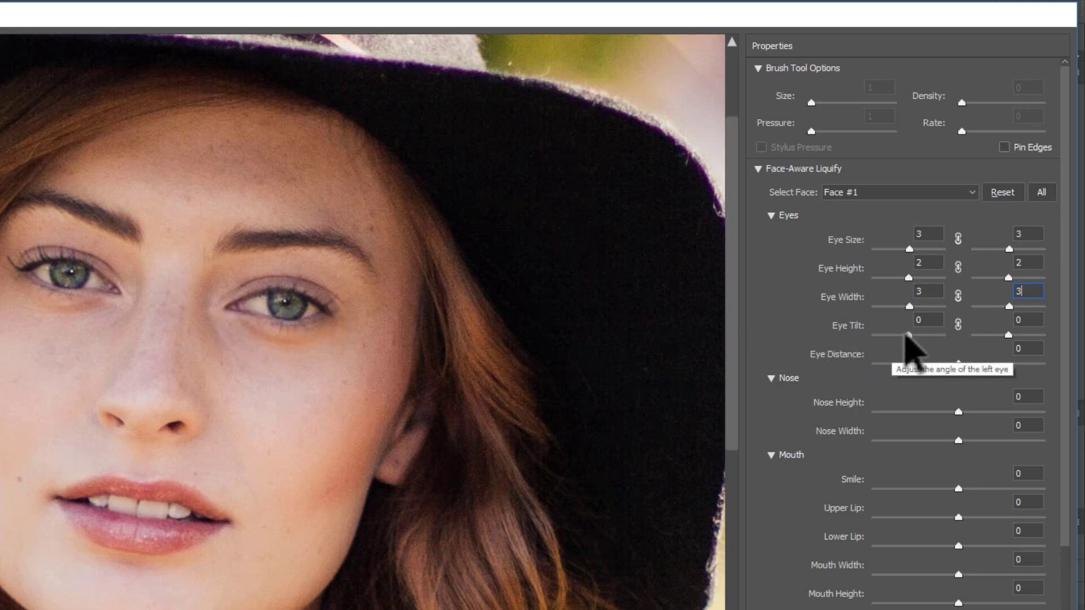
- Test the left eye's Eye Tilt at 100 and return it to 0
{"action": "left_click_drag", "start_coordinate": [910, 337], "coordinate": [964, 334]}
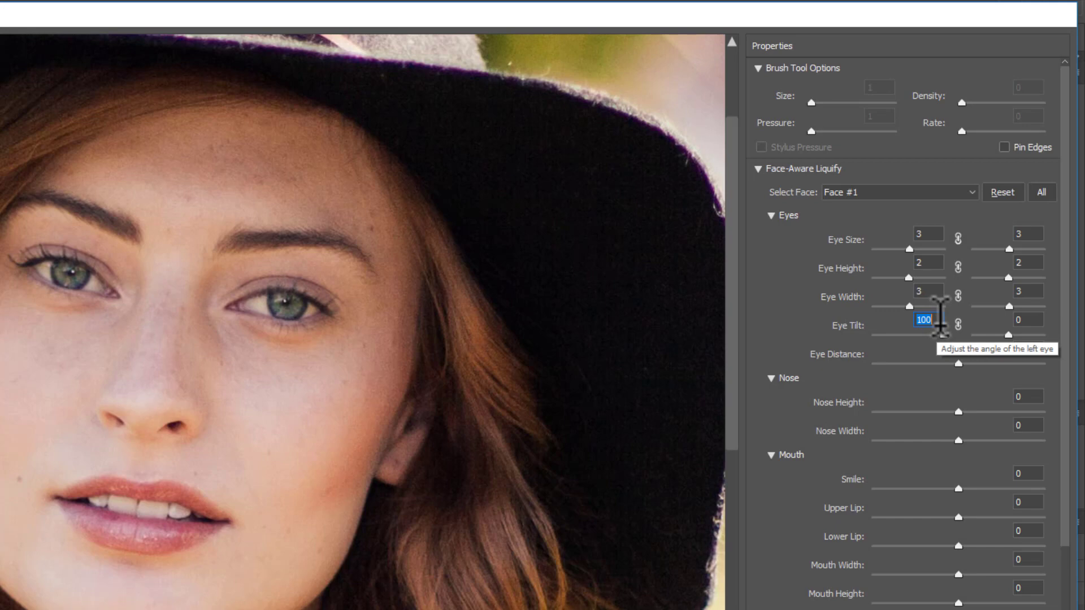
{"action": "type", "text": "1"}
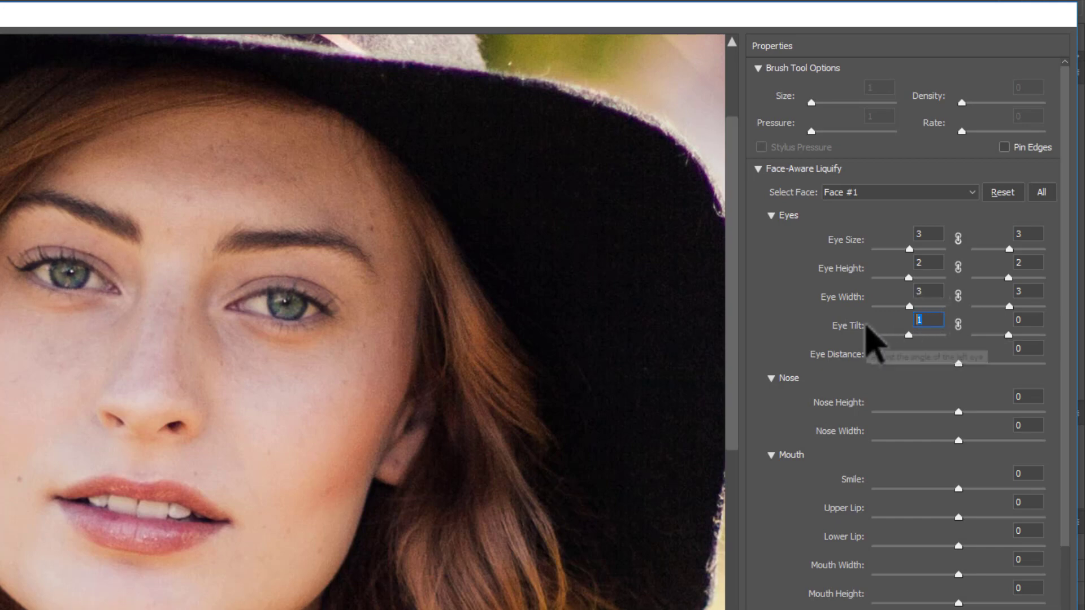
{"action": "type", "text": "0"}
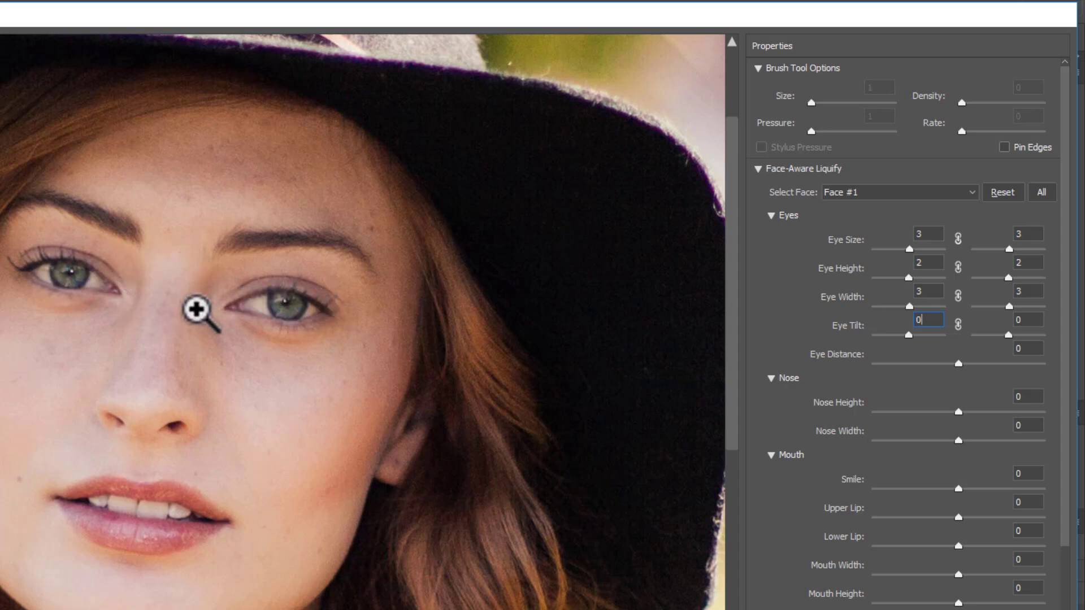
- Test the Eye Distance at 100 and at -100, and return it to 0
{"action": "left_click_drag", "start_coordinate": [959, 366], "coordinate": [1001, 365]}
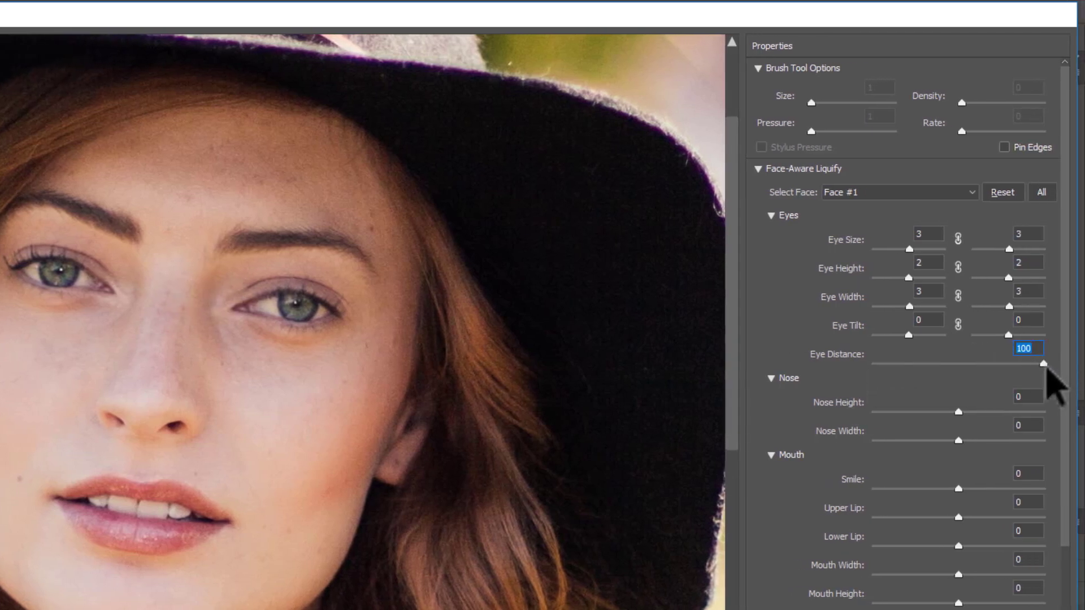
{"action": "left_click_drag", "start_coordinate": [1042, 366], "coordinate": [943, 371]}
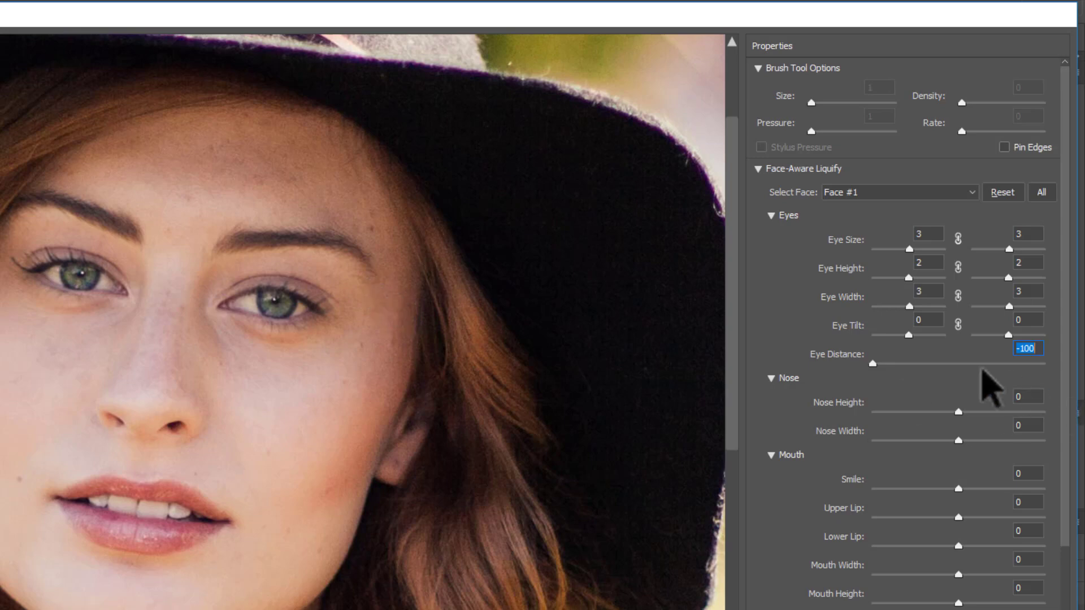
{"action": "type", "text": "0"}
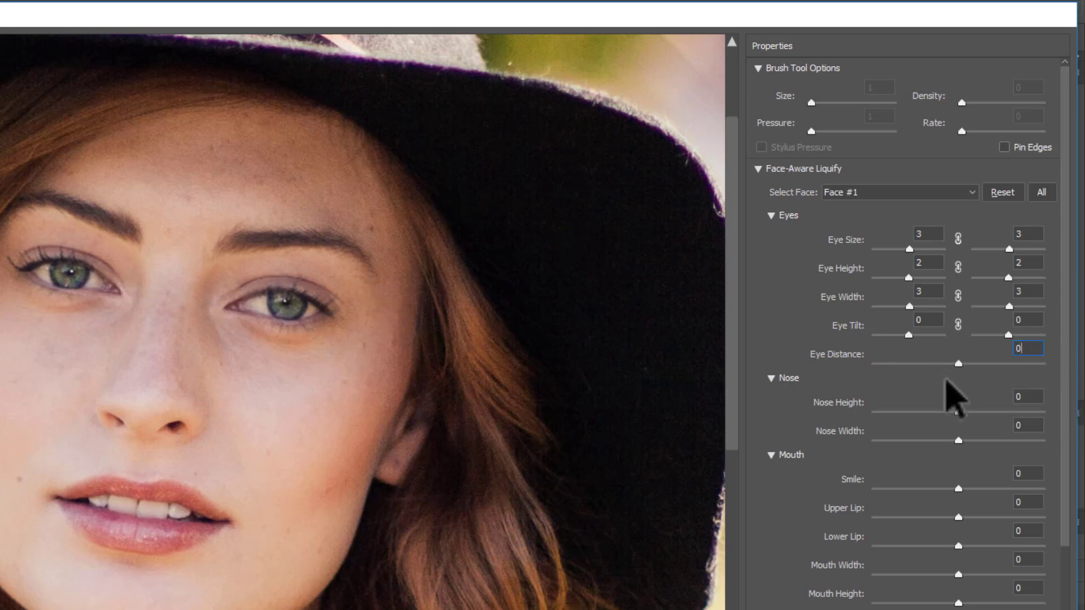
- Test the Nose Height at lowered and raised values such as -25 and 74, and return it to 0
{"action": "scroll", "coordinate": [900, 388], "scroll_direction": "down", "scroll_amount": 1}
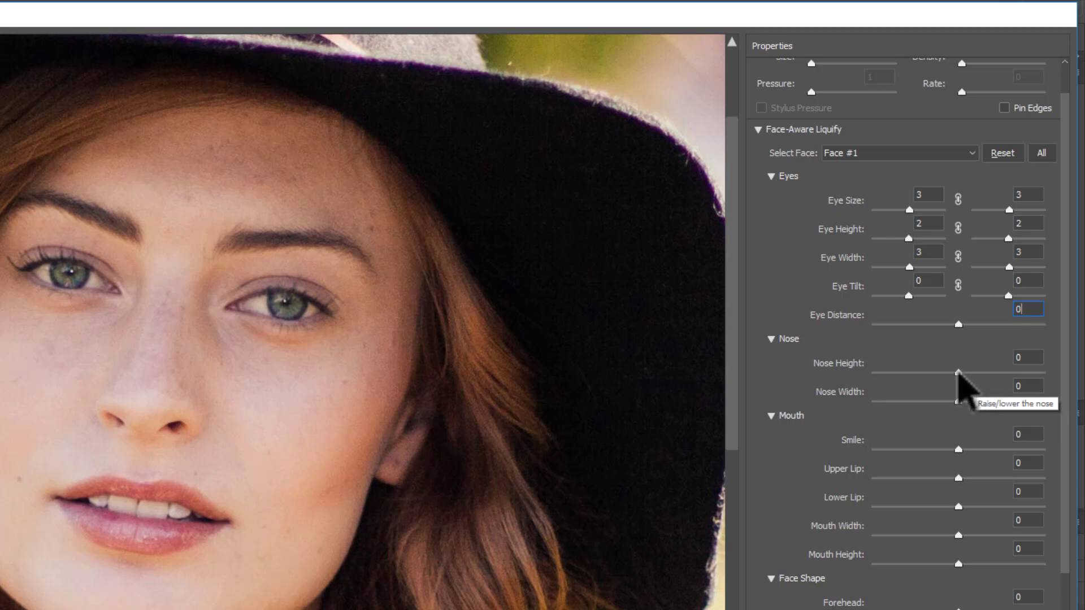
{"action": "left_click_drag", "start_coordinate": [958, 373], "coordinate": [939, 402]}
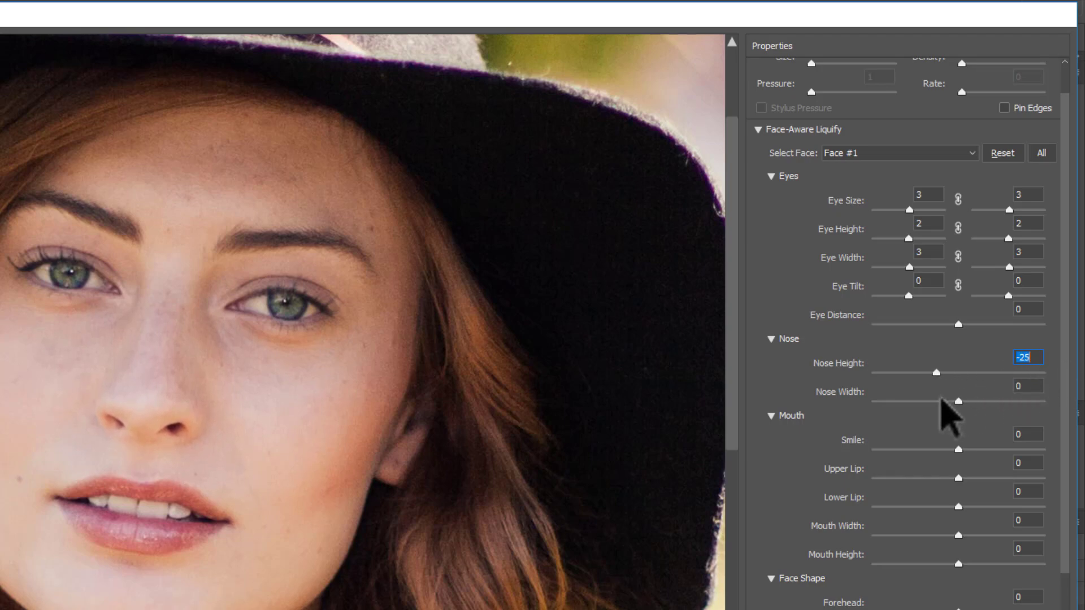
{"action": "type", "text": "66"}
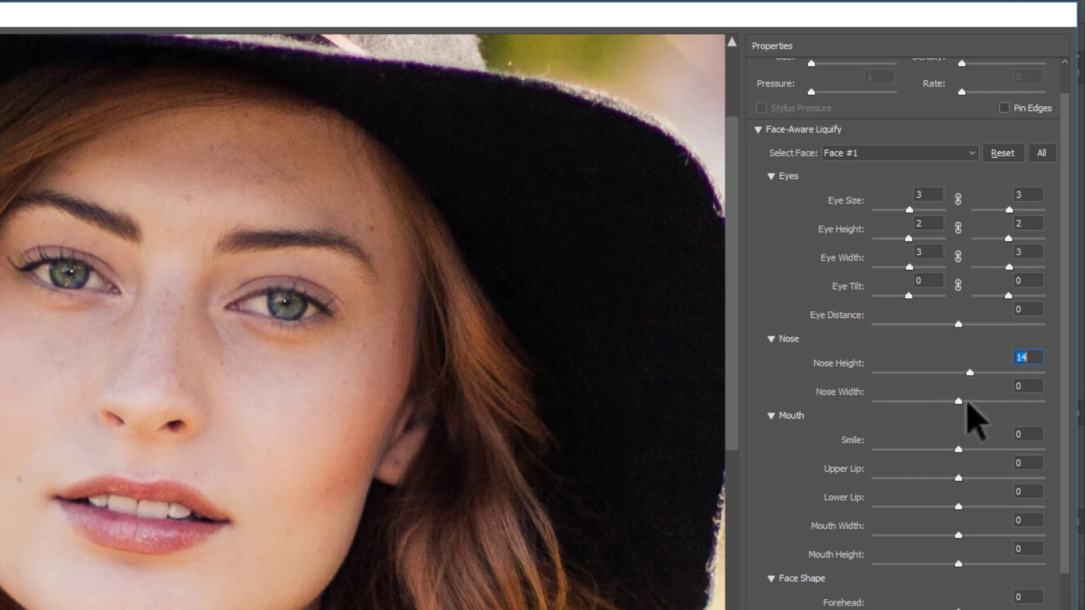
{"action": "key", "text": "shift+Up"}
{"action": "key", "text": "shift+Up"}
{"action": "key", "text": "shift+Up"}
{"action": "key", "text": "shift+Up"}
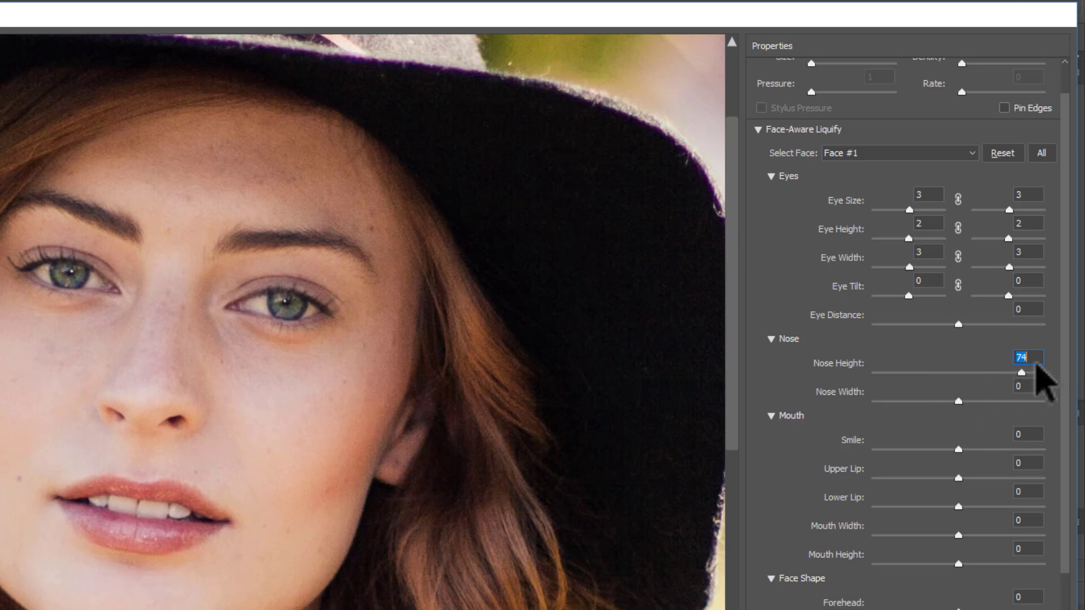
{"action": "left_click_drag", "start_coordinate": [1043, 373], "coordinate": [962, 371]}
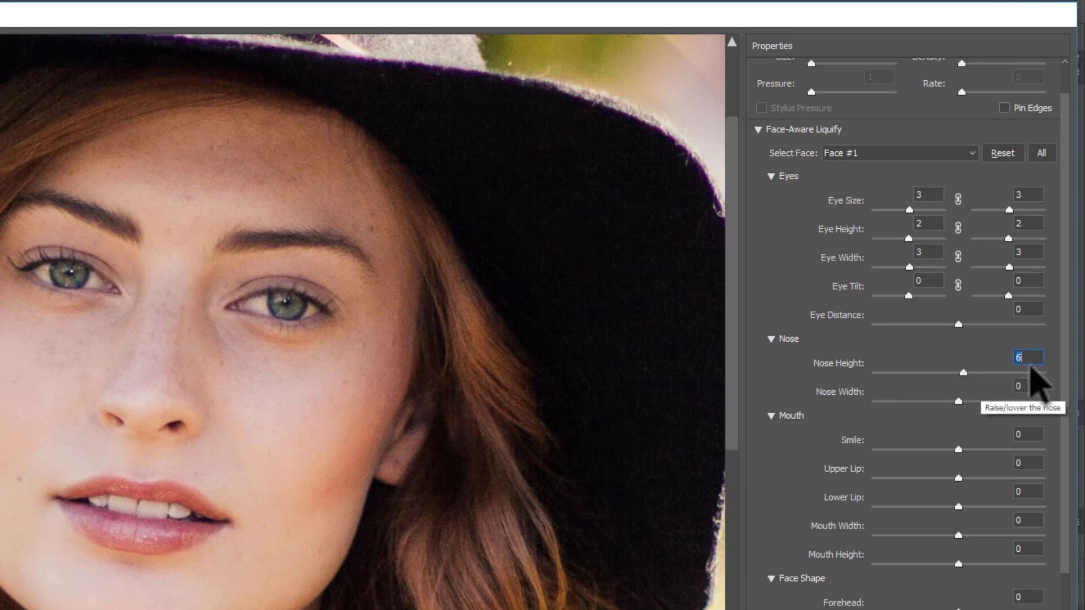
{"action": "key", "text": "Return"}
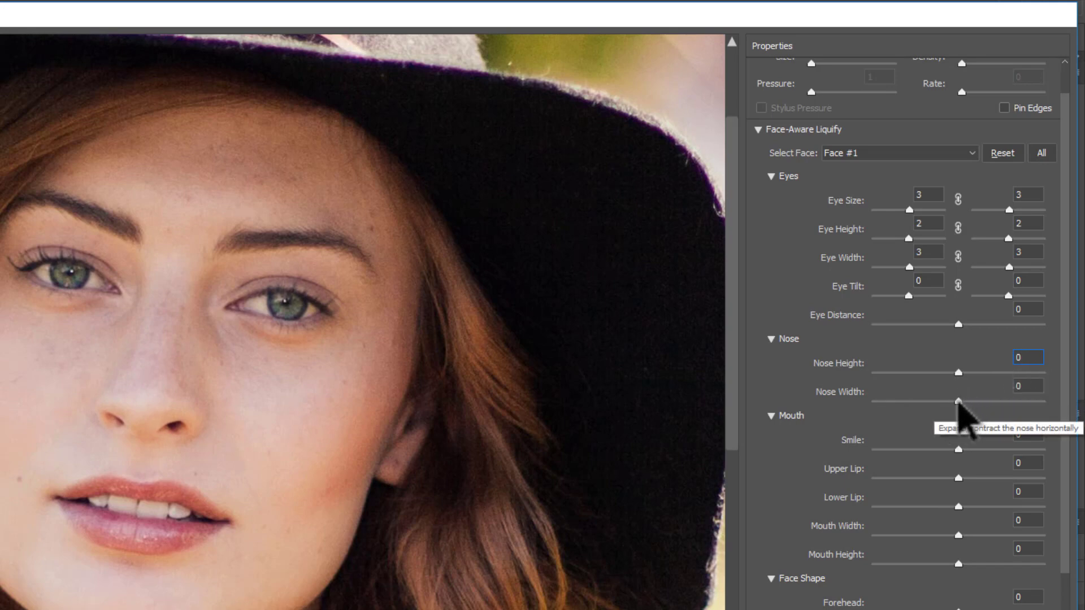
- Narrow the nose with a Nose Width of -100, and set the Smile to 45 after trying 100
{"action": "key", "text": "Tab"}
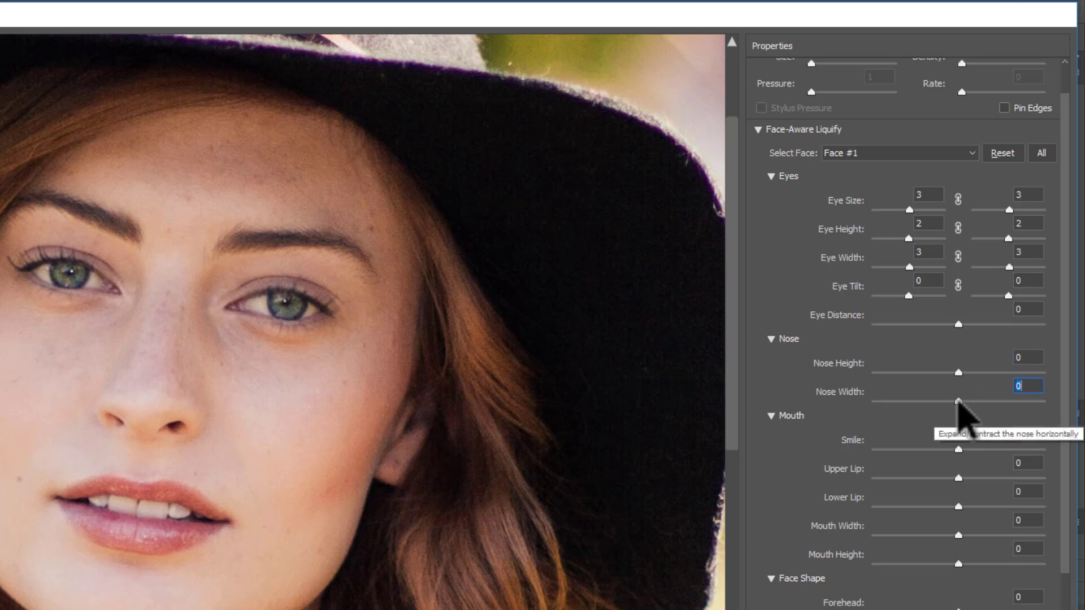
{"action": "left_click_drag", "start_coordinate": [959, 401], "coordinate": [845, 437]}
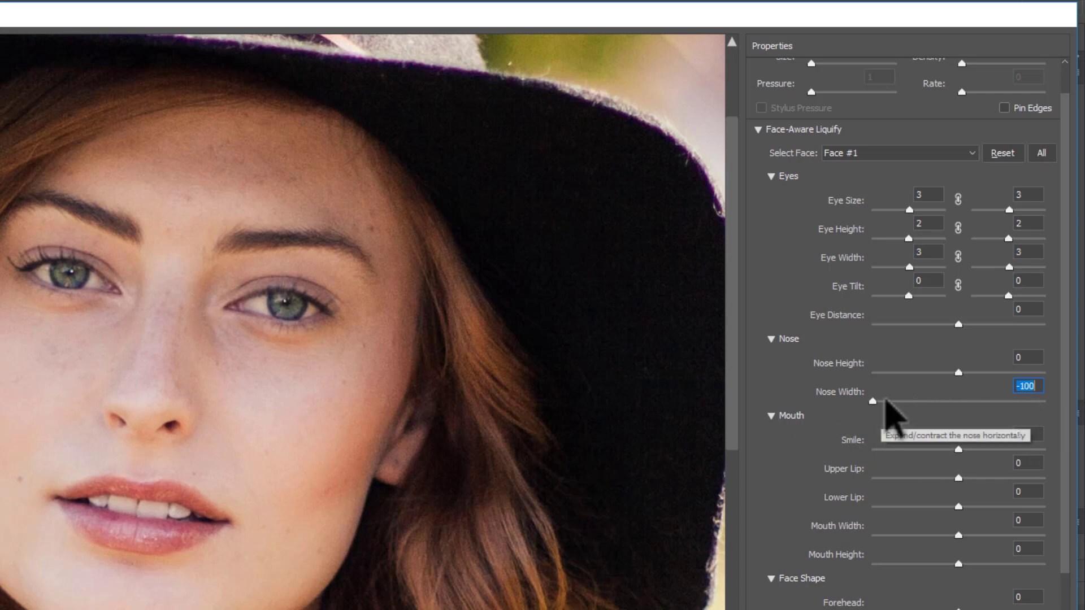
{"action": "scroll", "coordinate": [907, 362], "scroll_direction": "down", "scroll_amount": 2}
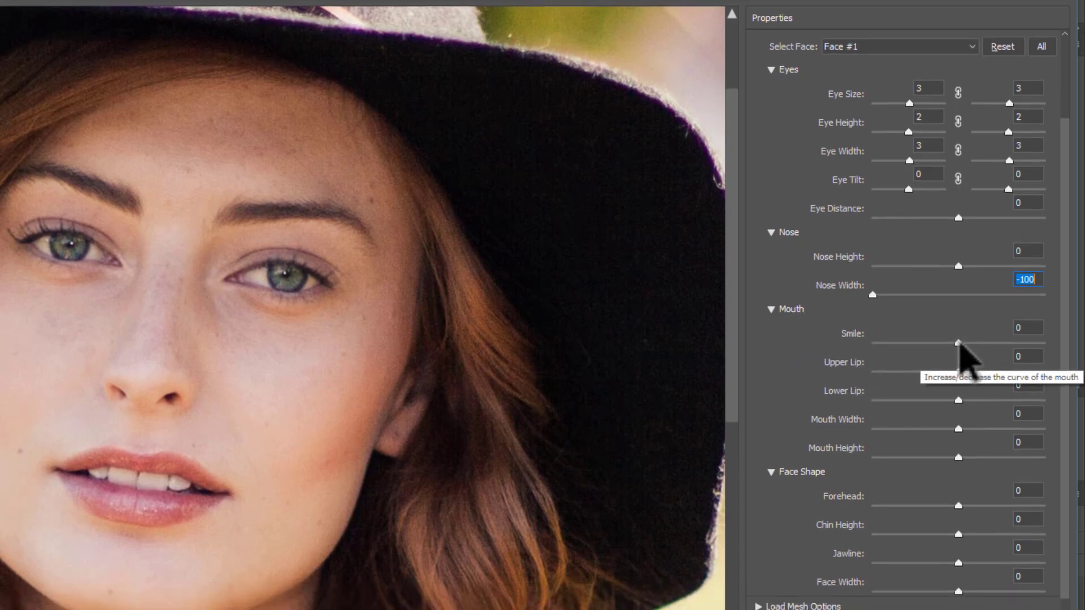
{"action": "key", "text": "Tab"}
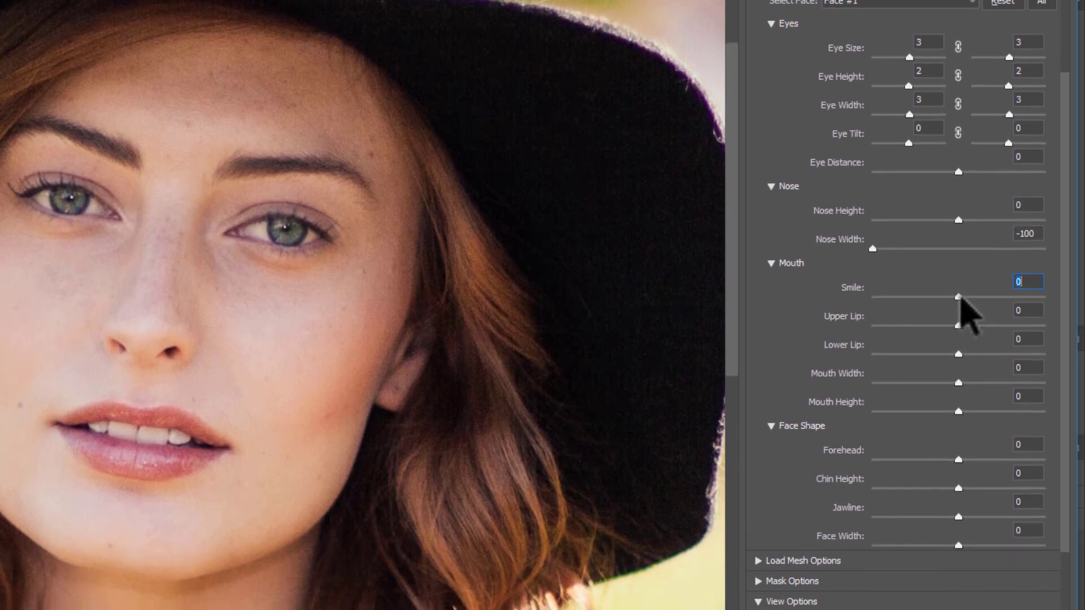
{"action": "type", "text": "100"}
{"action": "key", "text": "Return"}
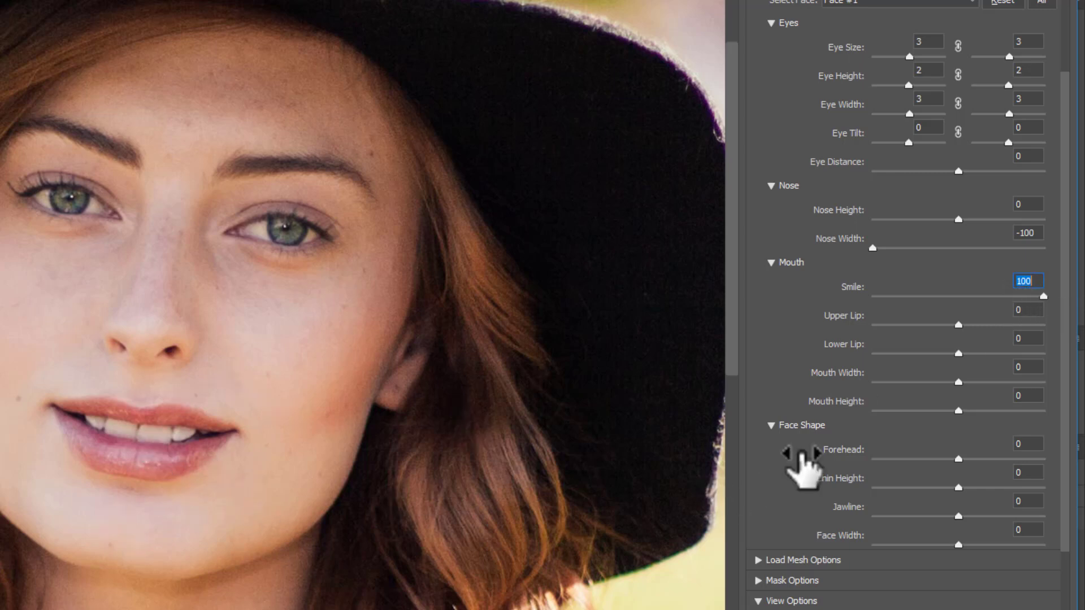
{"action": "left_click_drag", "start_coordinate": [1044, 295], "coordinate": [996, 296]}
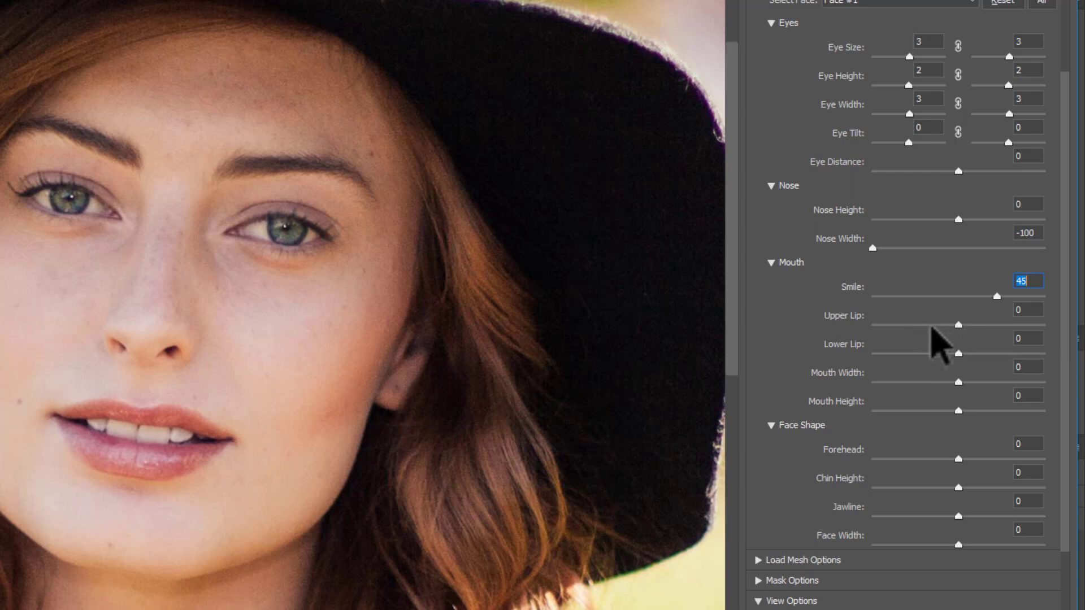
- Test the Upper Lip setting and the Lower Lip at -100 and 75, leaving both at 0
{"action": "mouse_move", "coordinate": [958, 325]}
{"action": "left_mouse_down"}
{"action": "mouse_move", "coordinate": [1044, 325]}
{"action": "mouse_move", "coordinate": [800, 324]}
{"action": "mouse_move", "coordinate": [965, 342]}
{"action": "left_mouse_up"}
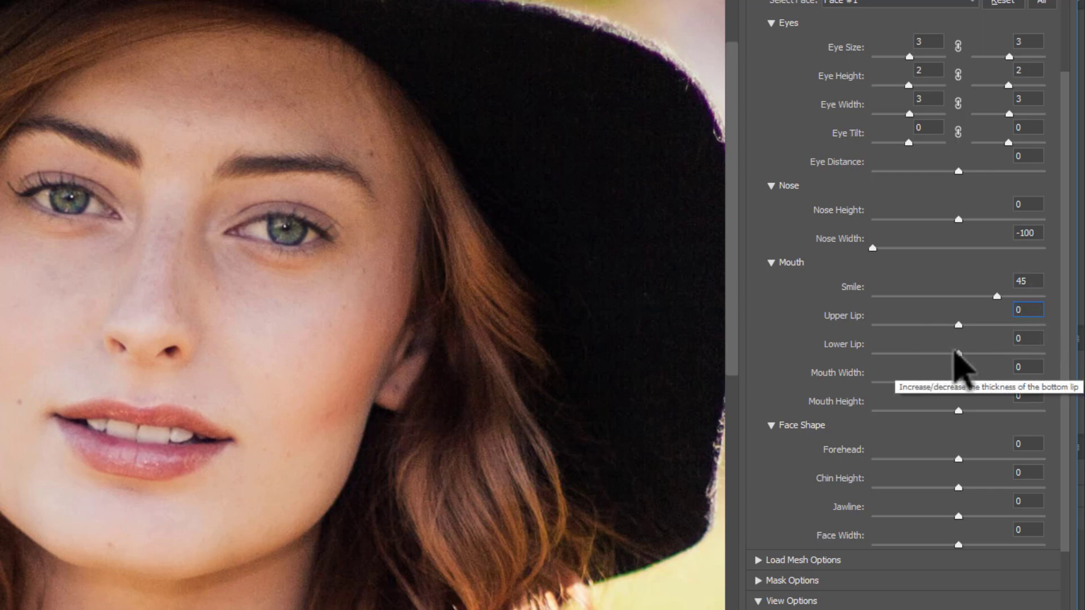
{"action": "left_click_drag", "start_coordinate": [962, 355], "coordinate": [865, 395]}
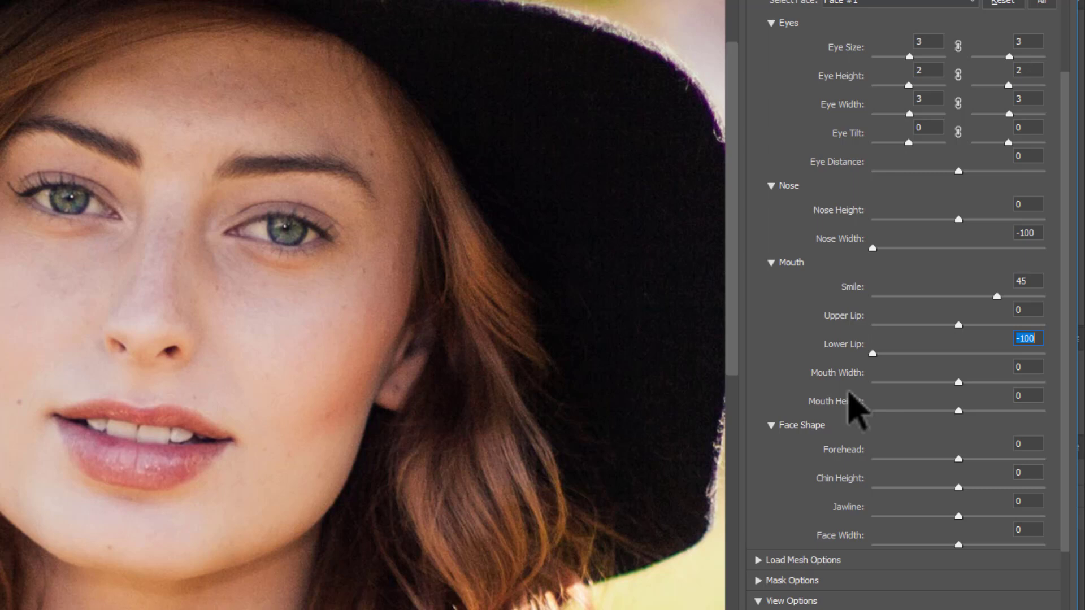
{"action": "left_click_drag", "start_coordinate": [849, 393], "coordinate": [1045, 355]}
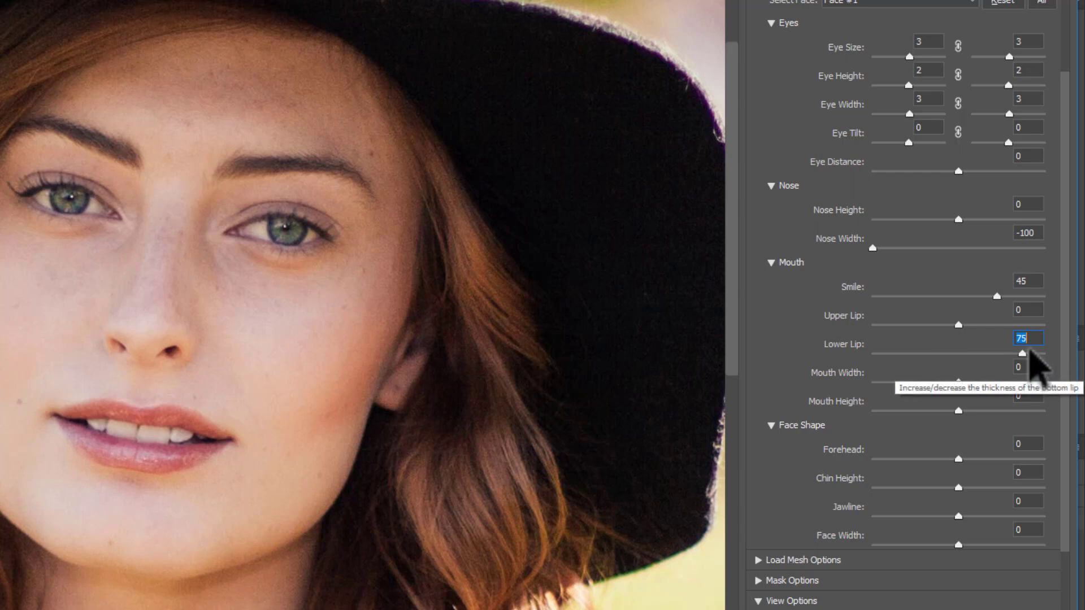
{"action": "type", "text": "0"}
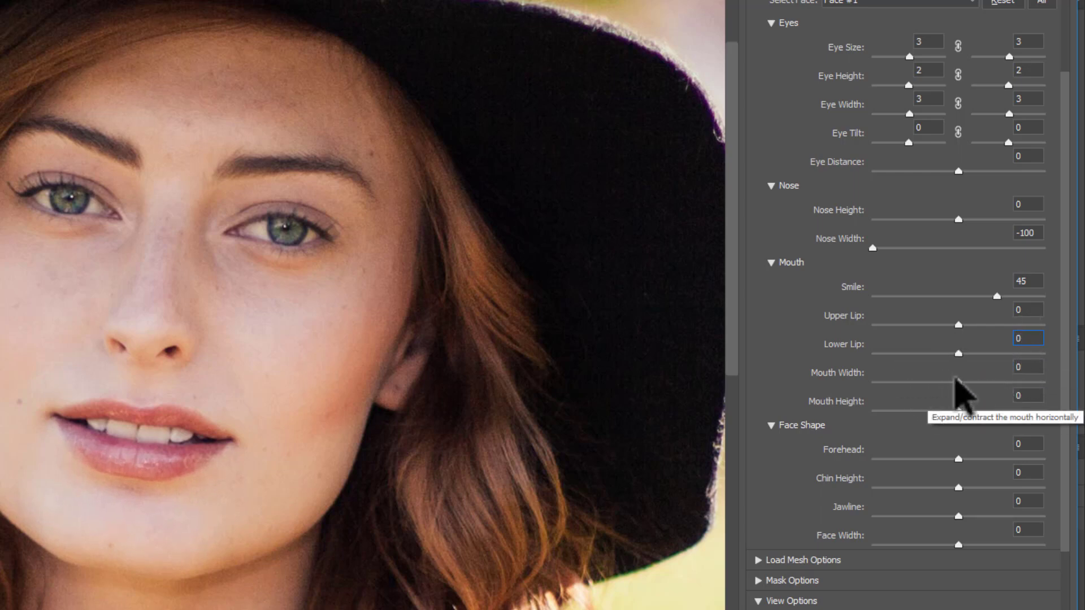
- Test the Mouth Width at 100 and at -100, and return it to 0
{"action": "key", "text": "Tab"}
{"action": "left_click_drag", "start_coordinate": [960, 383], "coordinate": [1071, 386]}
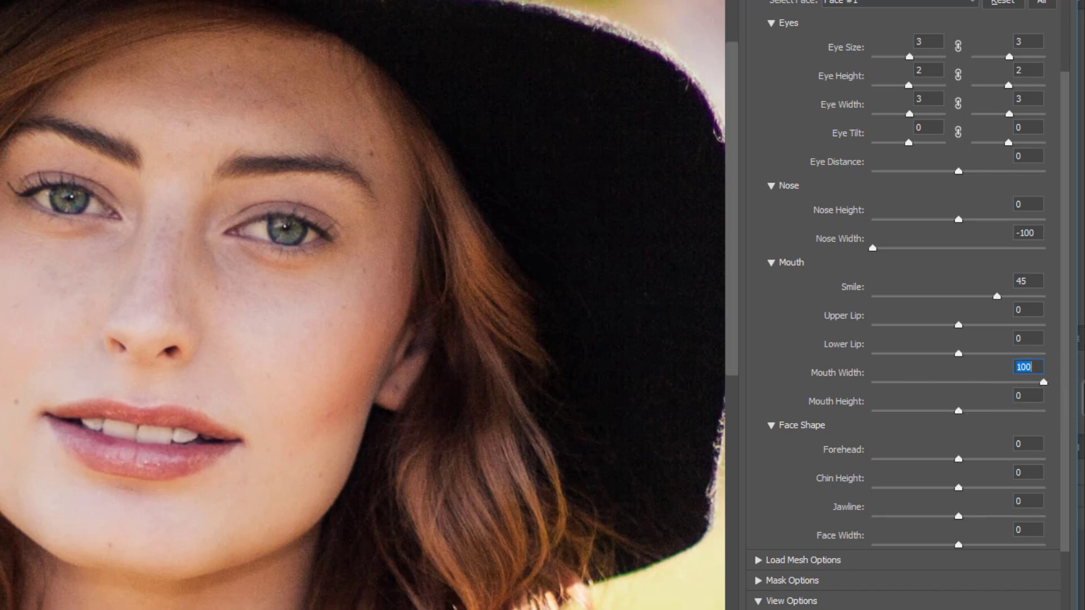
{"action": "left_click_drag", "start_coordinate": [1079, 386], "coordinate": [888, 387]}
{"action": "type", "text": "0"}
{"action": "type", "text": "-100"}
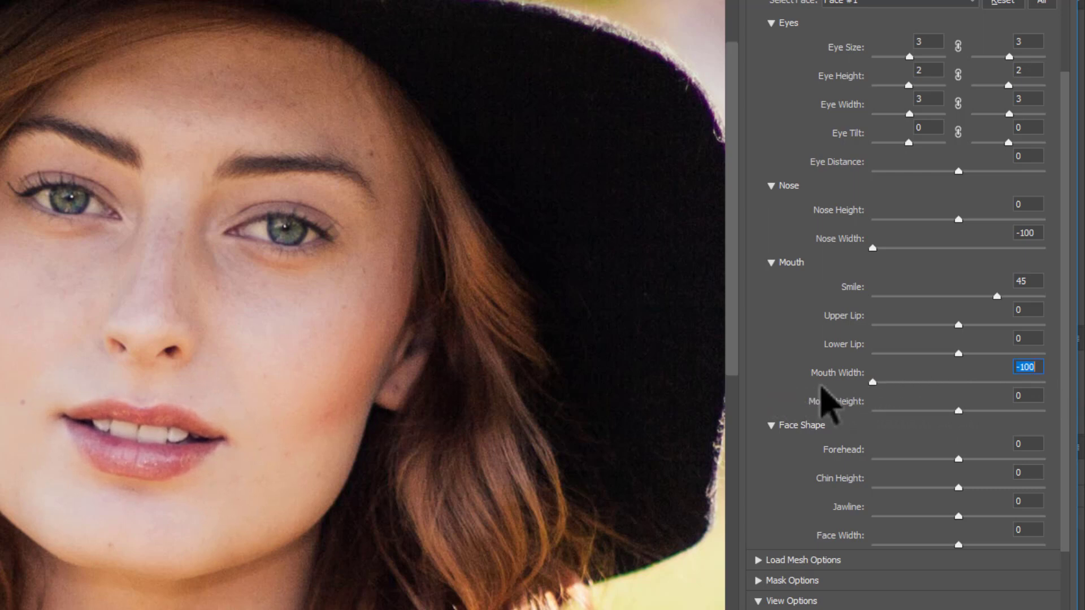
{"action": "type", "text": "0"}
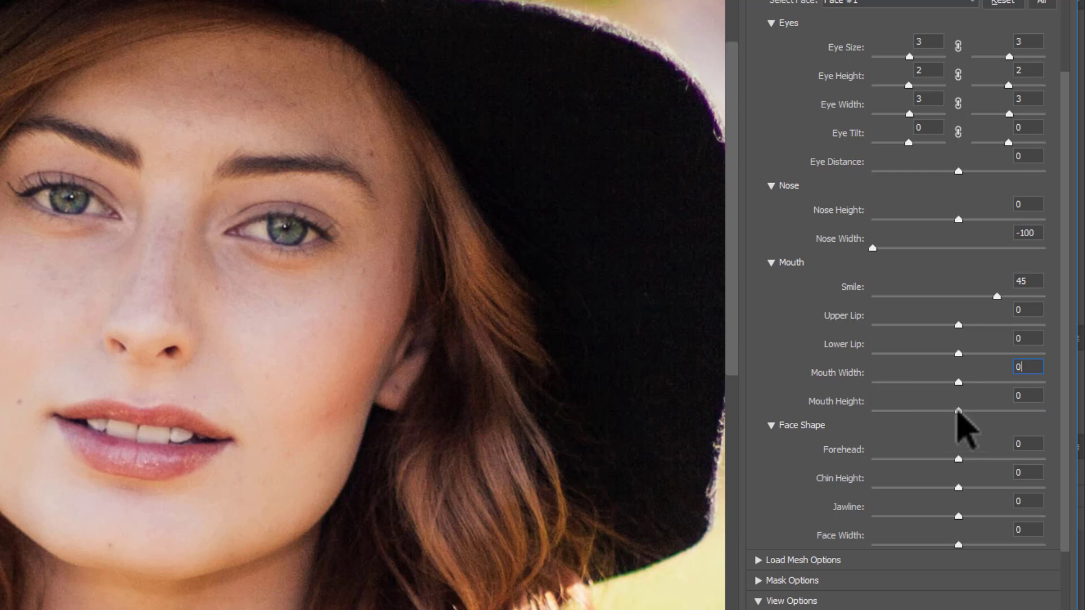
- Test the Mouth Height at 100 and at -100, and return it to 0
{"action": "left_click_drag", "start_coordinate": [964, 412], "coordinate": [1070, 404]}
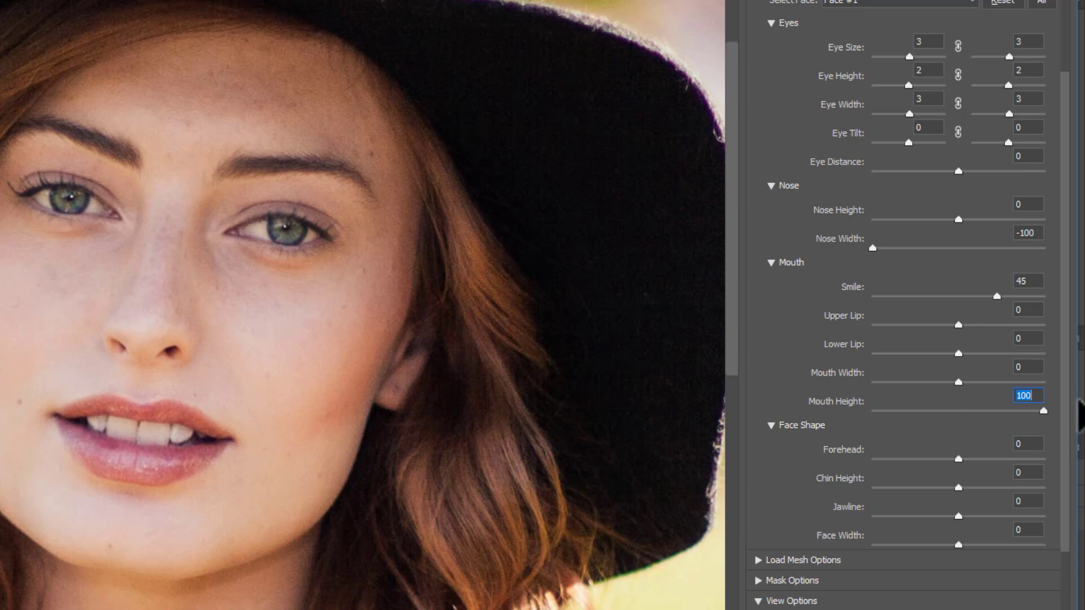
{"action": "left_click_drag", "start_coordinate": [1077, 401], "coordinate": [826, 414]}
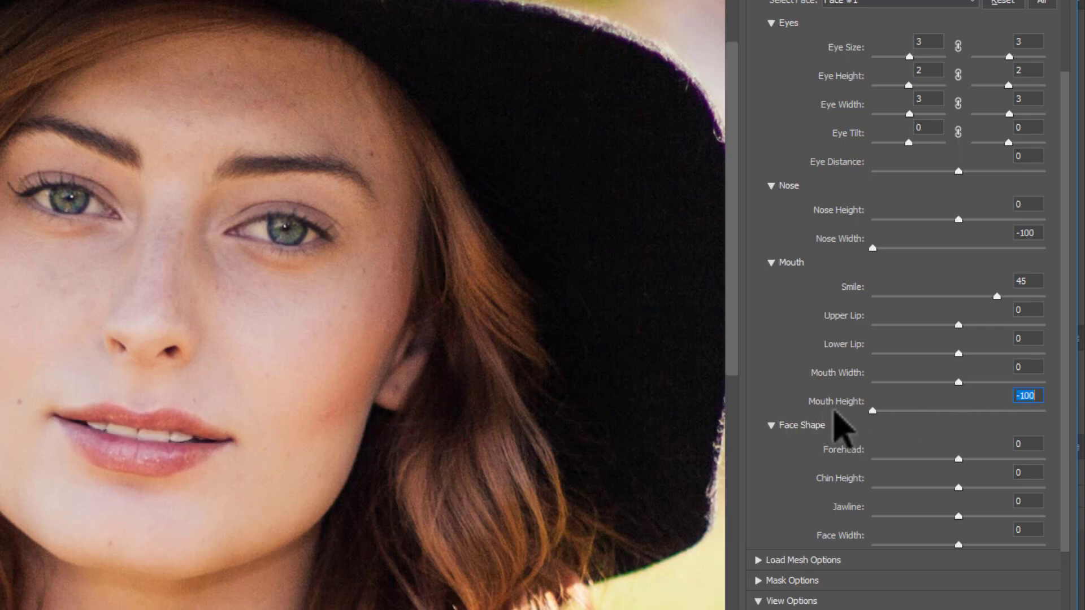
{"action": "left_click", "coordinate": [880, 410]}
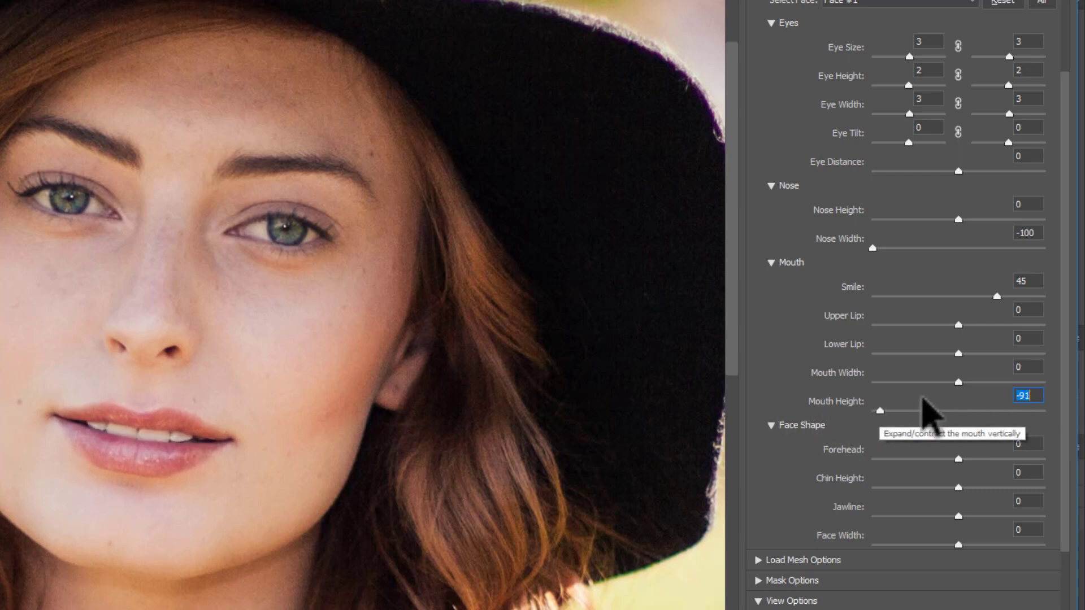
{"action": "type", "text": "0"}
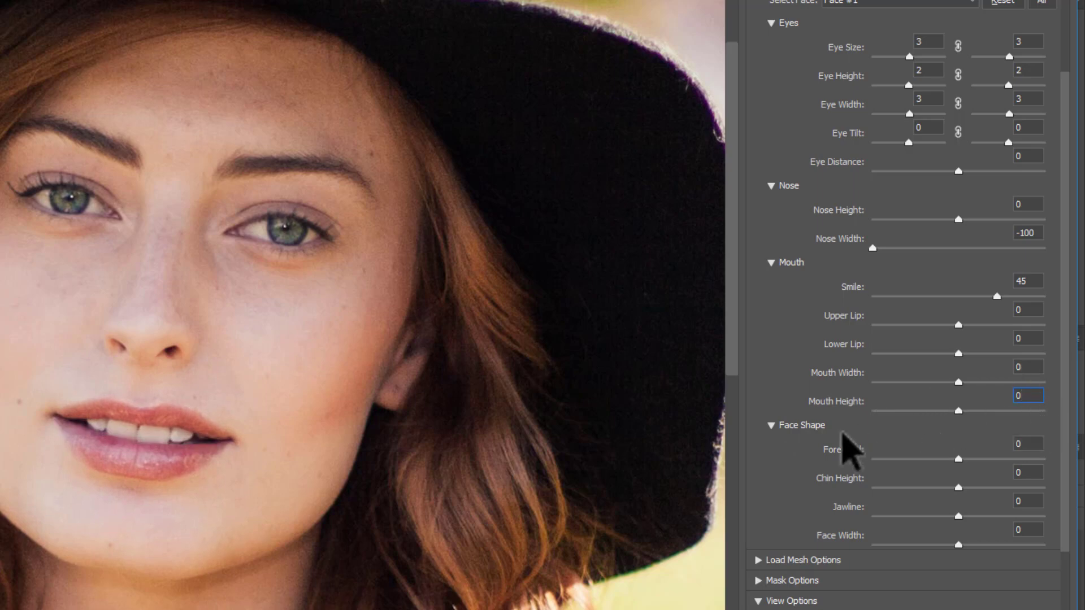
- Test the Forehead setting up to 100 and the Chin Height at 18, and return both to 0
{"action": "scroll", "coordinate": [847, 446], "scroll_direction": "down", "scroll_amount": 2}
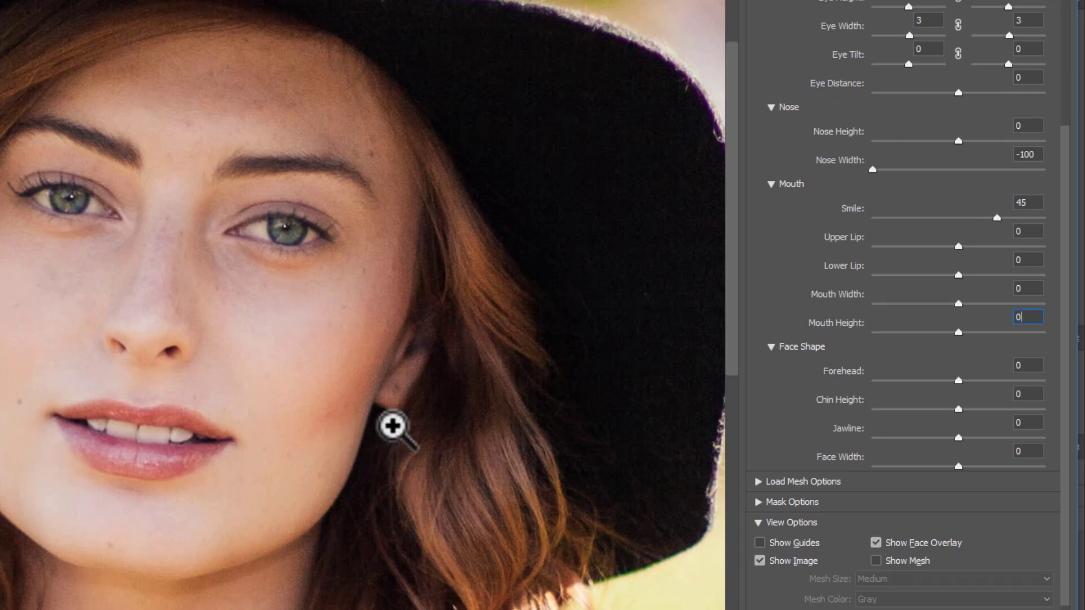
{"action": "scroll", "coordinate": [777, 416], "scroll_direction": "down", "scroll_amount": 2}
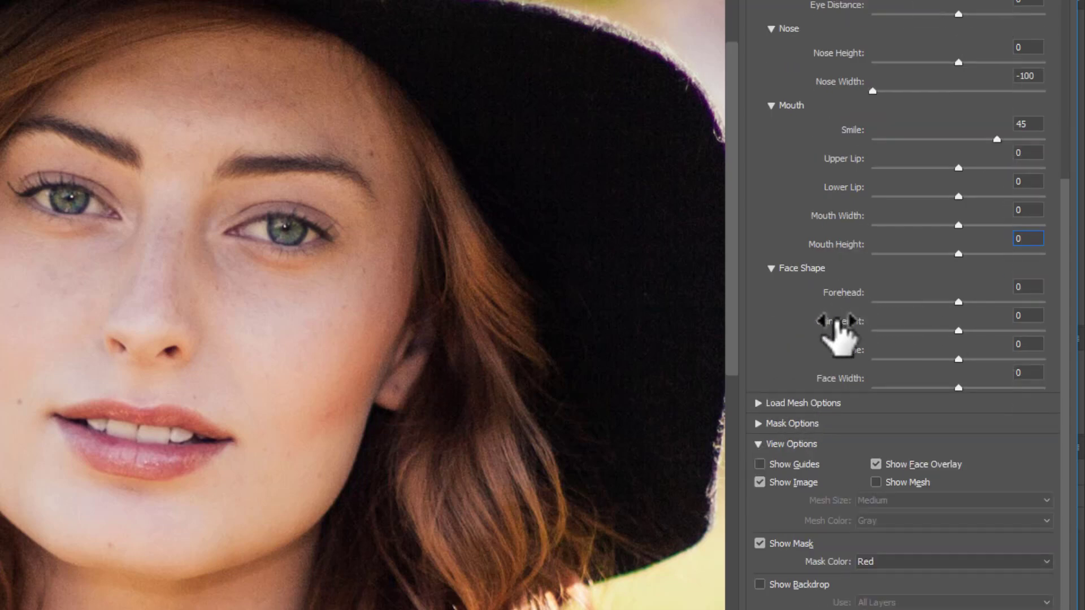
{"action": "left_click_drag", "start_coordinate": [958, 302], "coordinate": [977, 319]}
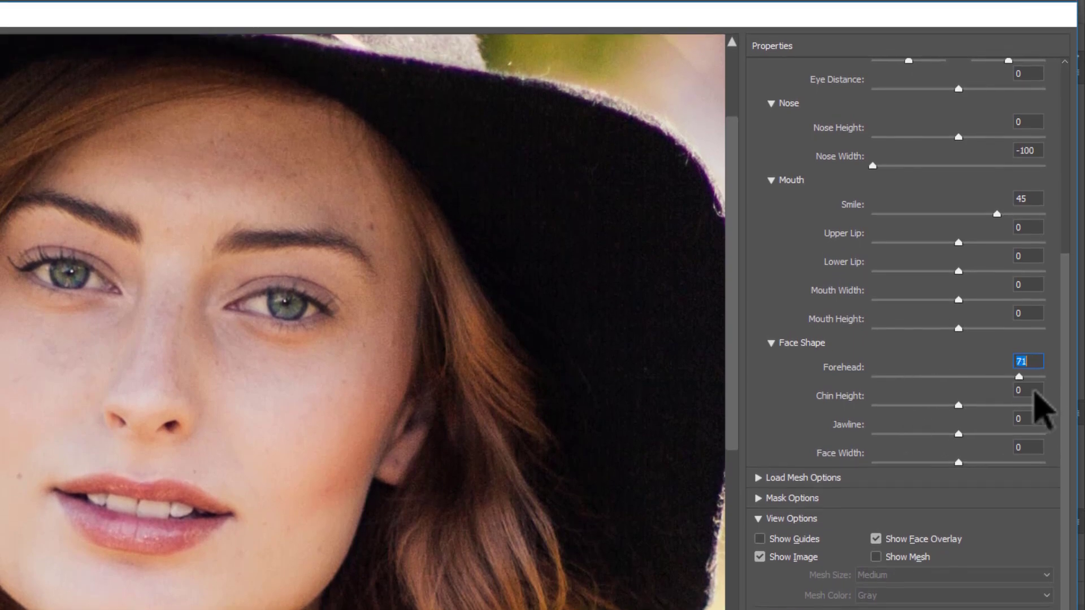
{"action": "left_click_drag", "start_coordinate": [1042, 410], "coordinate": [1073, 389]}
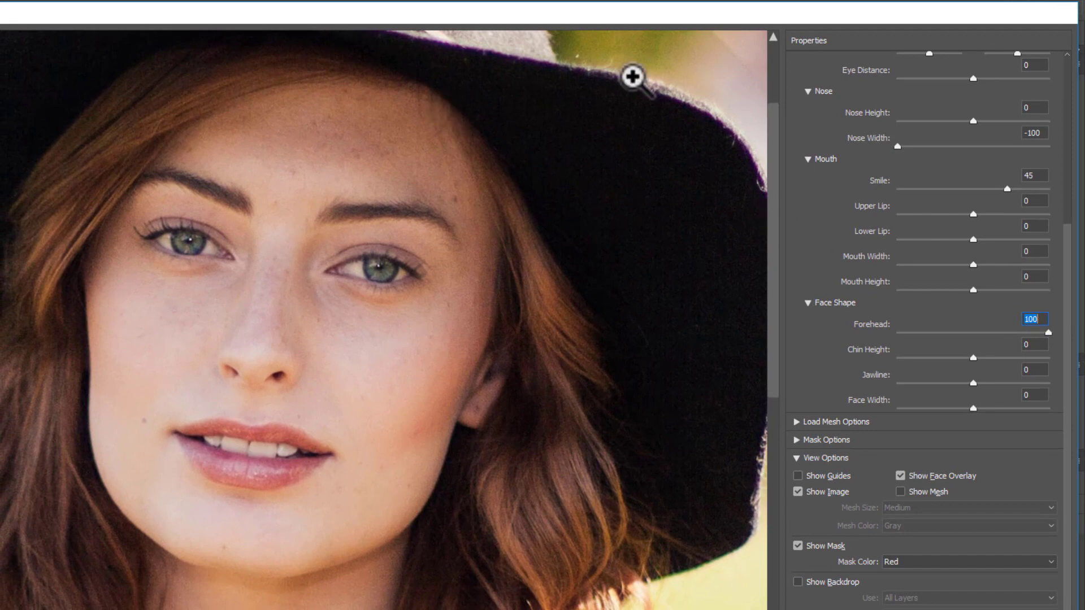
{"action": "left_click_drag", "start_coordinate": [1048, 332], "coordinate": [964, 341]}
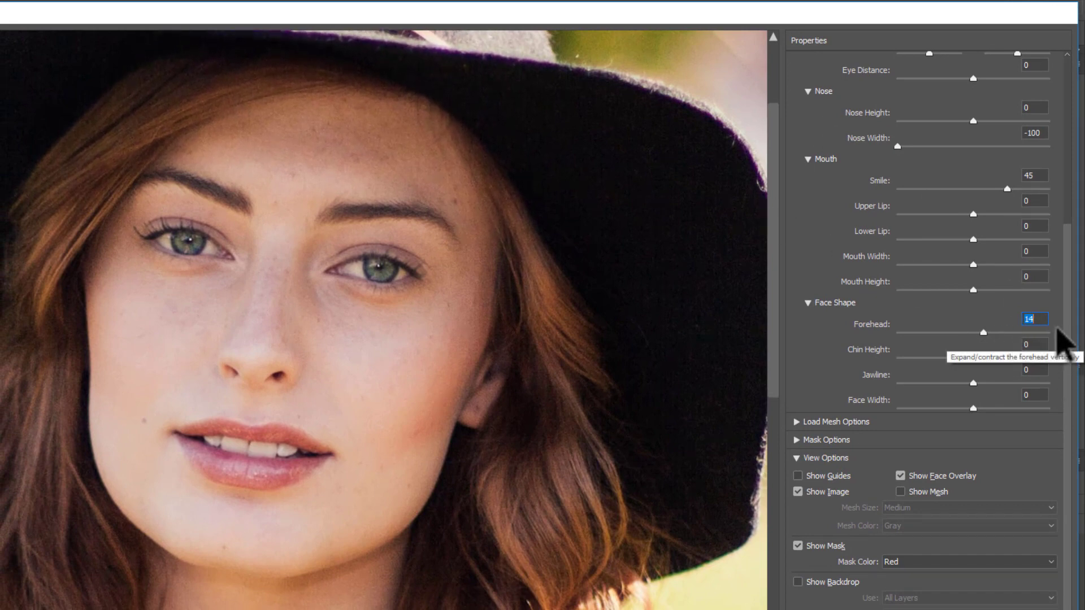
{"action": "type", "text": "0"}
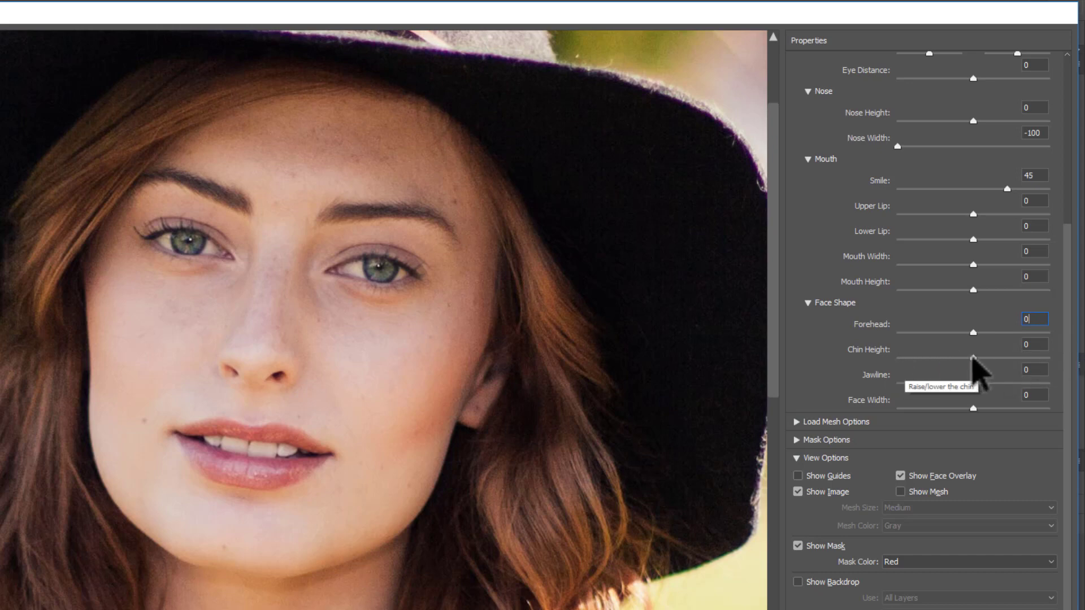
{"action": "mouse_move", "coordinate": [974, 359]}
{"action": "left_mouse_down"}
{"action": "mouse_move", "coordinate": [1079, 366]}
{"action": "mouse_move", "coordinate": [935, 364]}
{"action": "mouse_move", "coordinate": [1061, 363]}
{"action": "mouse_move", "coordinate": [962, 371]}
{"action": "mouse_move", "coordinate": [1017, 368]}
{"action": "mouse_move", "coordinate": [972, 363]}
{"action": "left_mouse_up"}
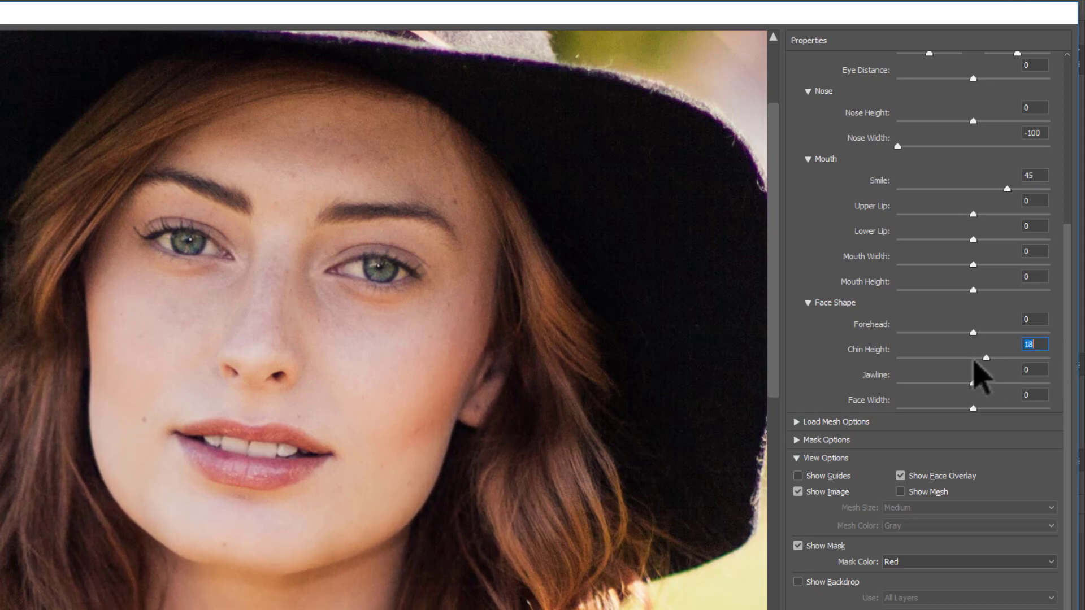
{"action": "left_click", "coordinate": [1040, 350]}
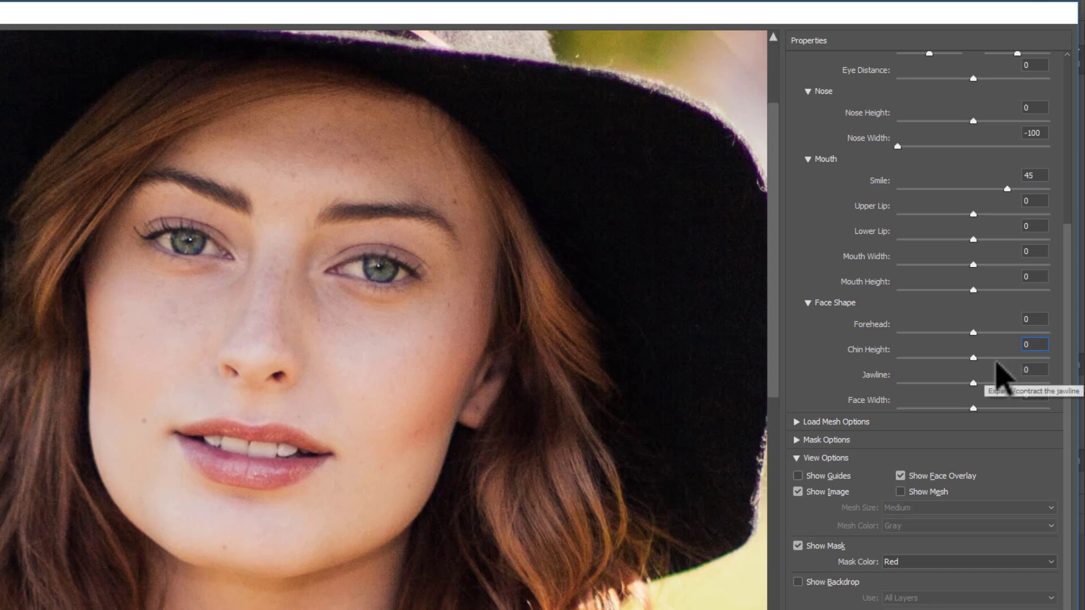
- Slim the jaw by setting the Jawline to -40 after trying -60 and 0
{"action": "scroll", "coordinate": [923, 375], "scroll_direction": "down", "scroll_amount": 1}
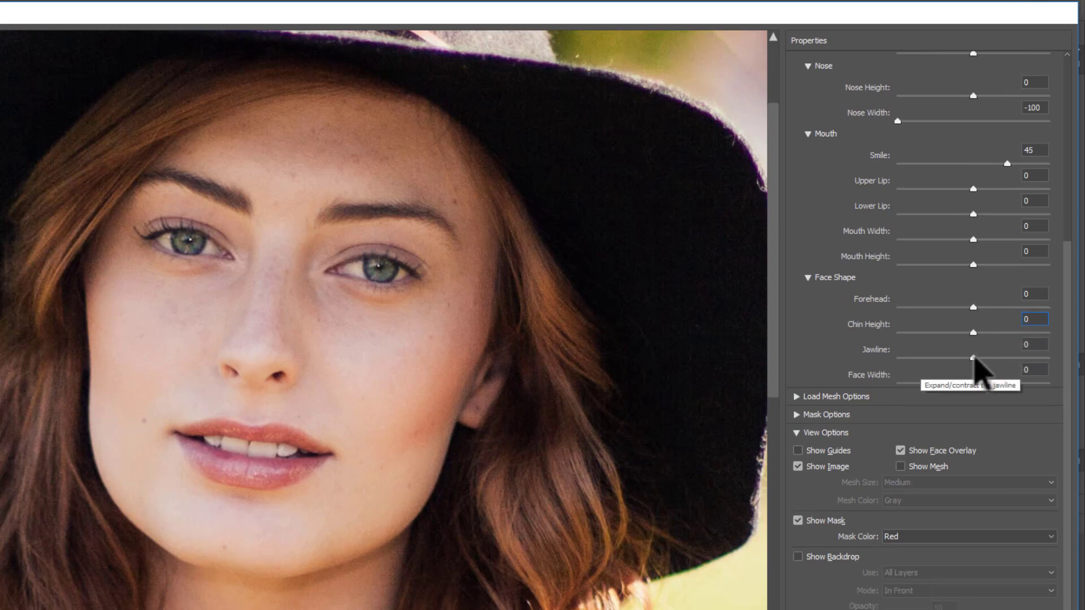
{"action": "left_click_drag", "start_coordinate": [973, 358], "coordinate": [875, 352]}
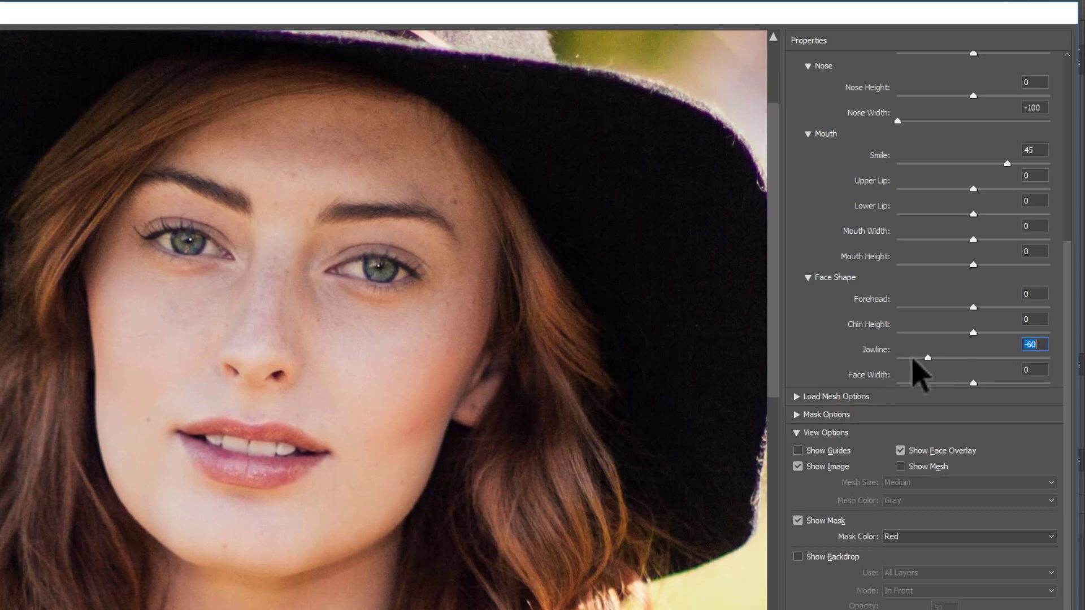
{"action": "type", "text": "0"}
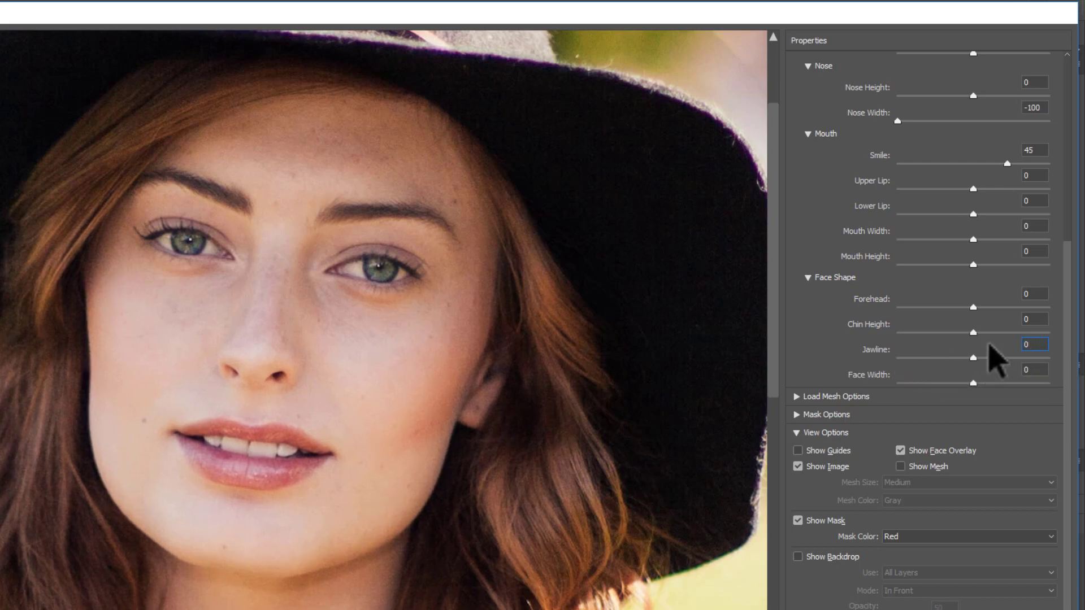
{"action": "left_click_drag", "start_coordinate": [973, 358], "coordinate": [941, 349]}
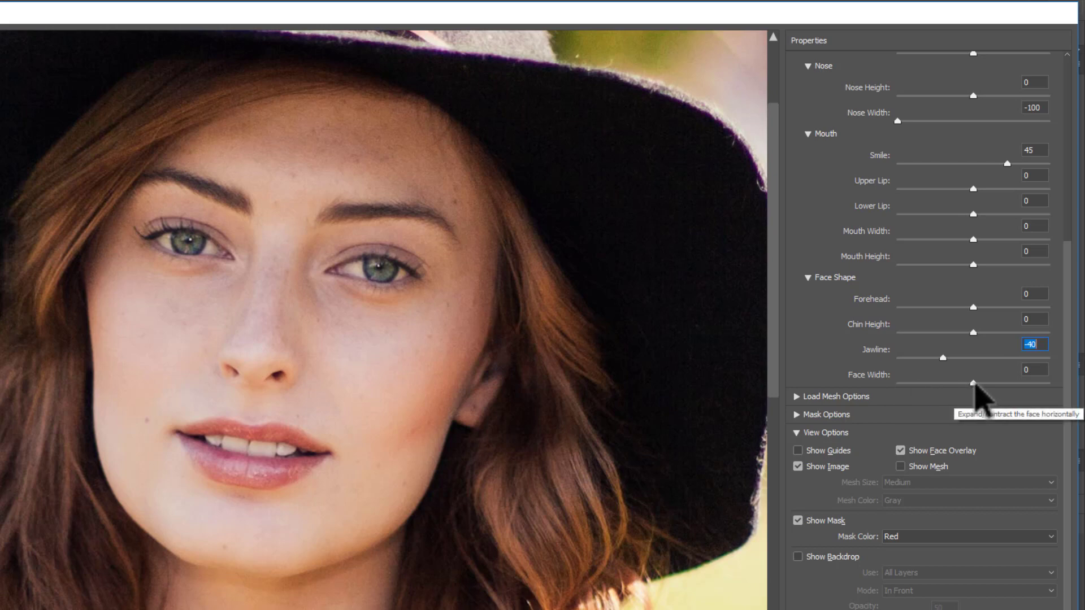
- Test the Face Width at 100 and at -57, and return it to 0
{"action": "left_click_drag", "start_coordinate": [973, 384], "coordinate": [1049, 384]}
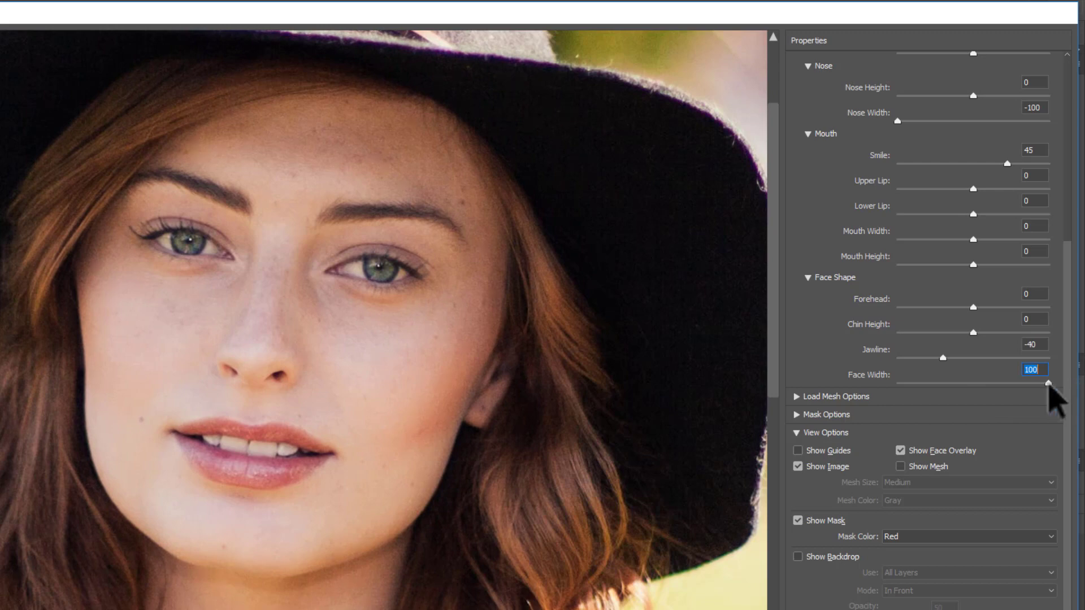
{"action": "mouse_move", "coordinate": [1050, 390]}
{"action": "left_mouse_down"}
{"action": "mouse_move", "coordinate": [1031, 391]}
{"action": "mouse_move", "coordinate": [1061, 390]}
{"action": "left_mouse_up"}
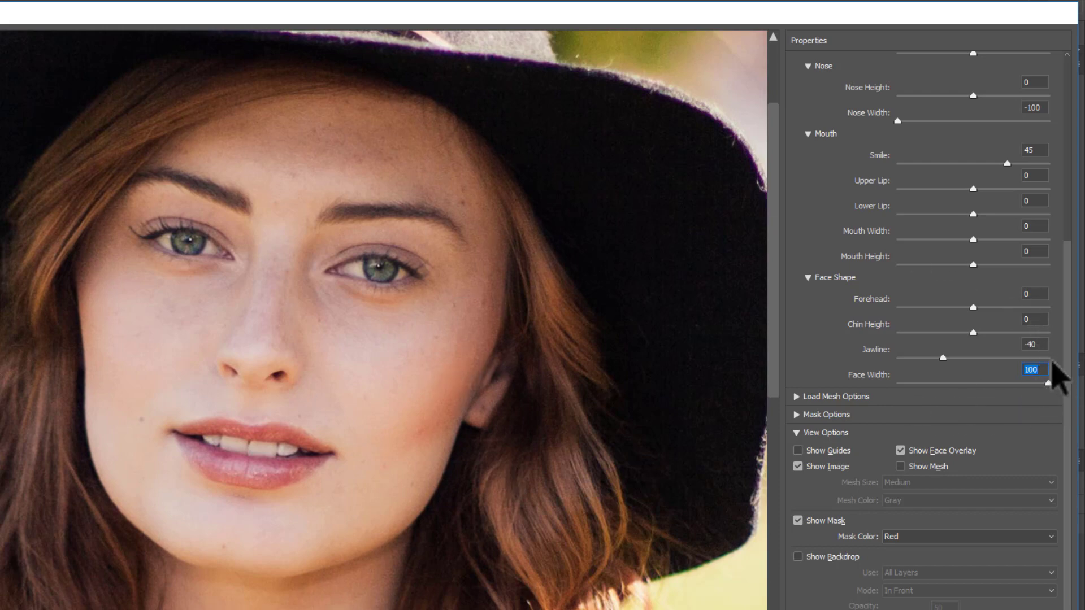
{"action": "left_click_drag", "start_coordinate": [1050, 389], "coordinate": [873, 401]}
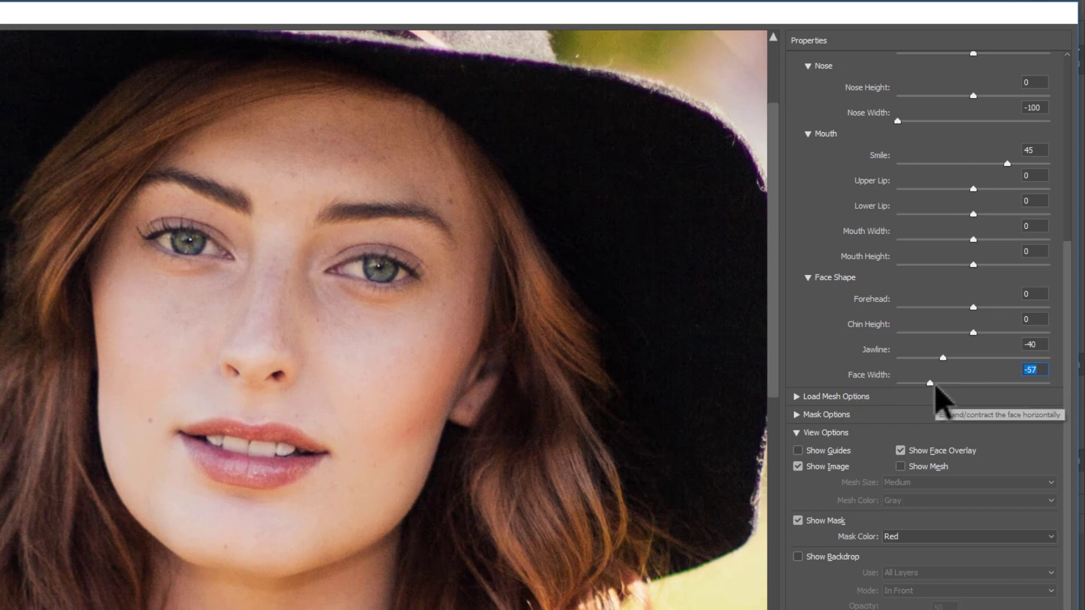
{"action": "type", "text": "0"}
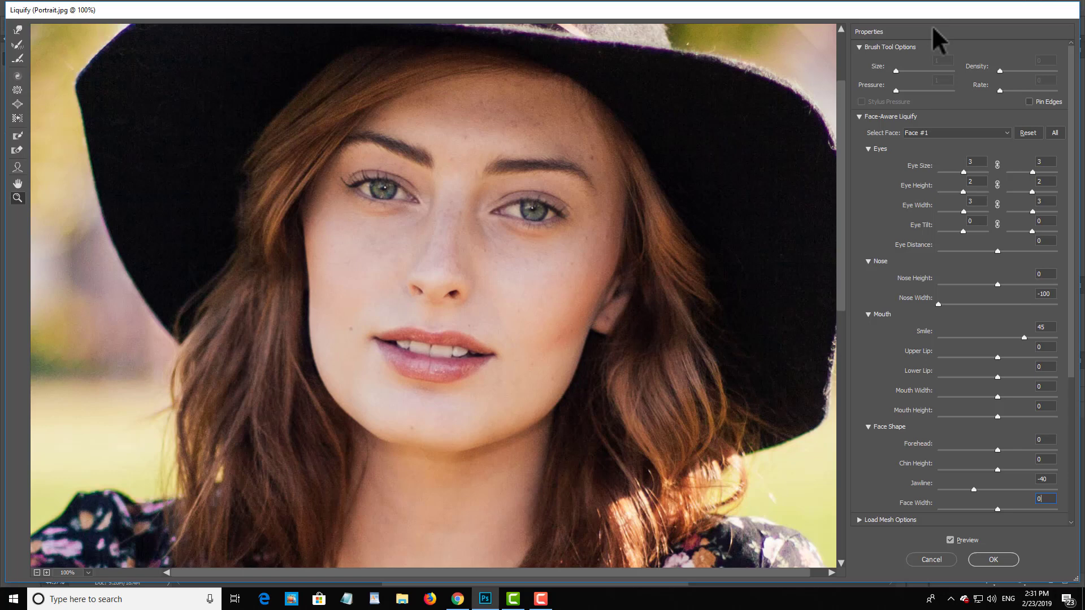
- Apply the Liquify adjustments to the Filter layer
{"action": "scroll", "coordinate": [904, 203], "scroll_direction": "down", "scroll_amount": 3}
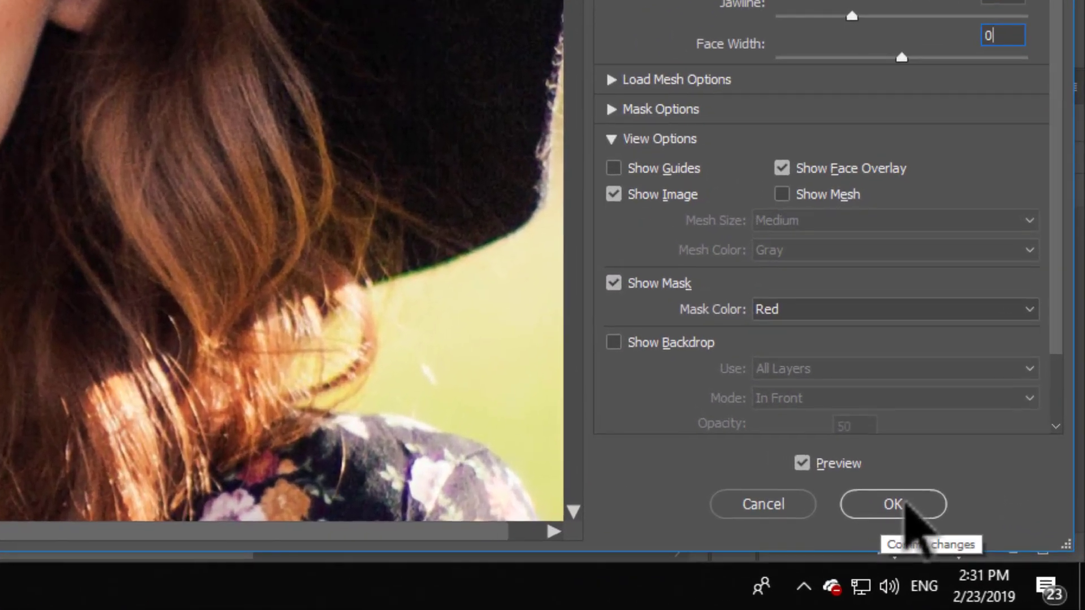
{"action": "left_click", "coordinate": [993, 559]}
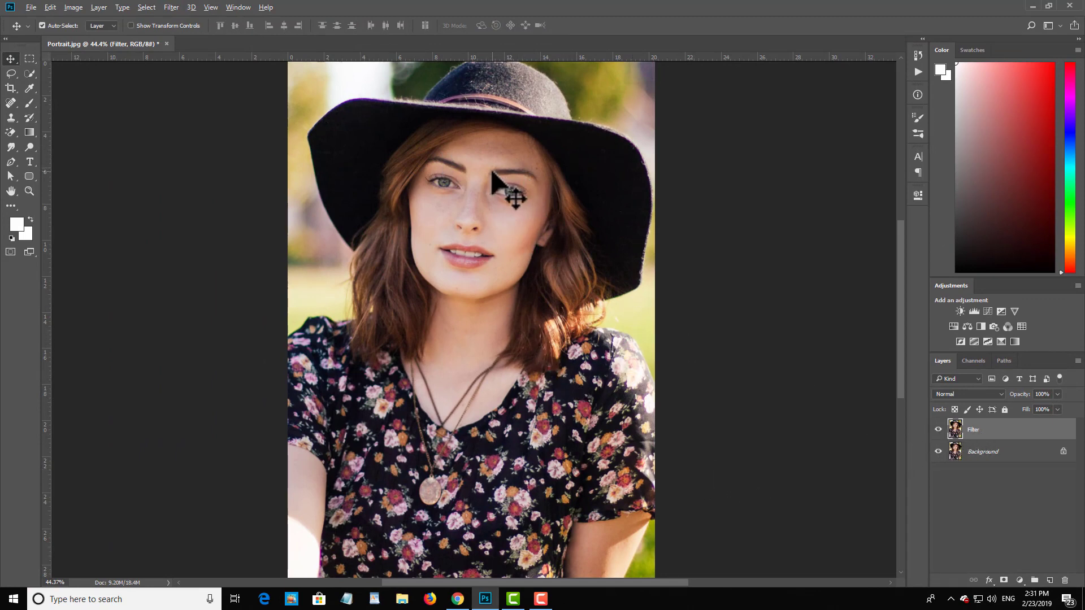
- Compare the face before and after retouching by hiding and showing the Filter layer, leaving it visible
{"action": "scroll", "coordinate": [490, 174], "scroll_direction": "up", "scroll_amount": 5}
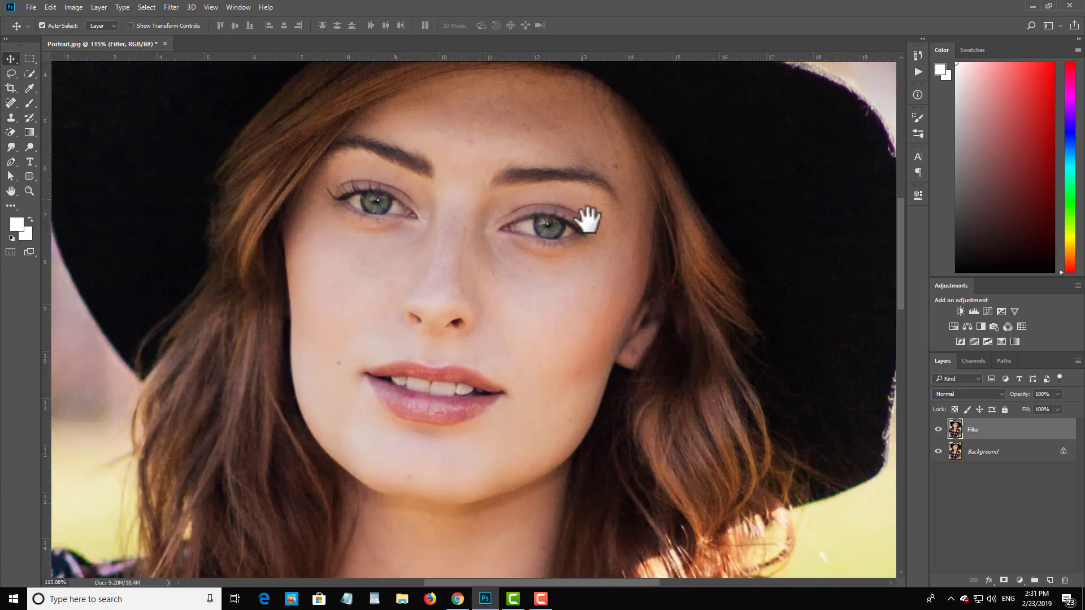
{"action": "left_click_drag", "start_coordinate": [582, 218], "coordinate": [769, 257]}
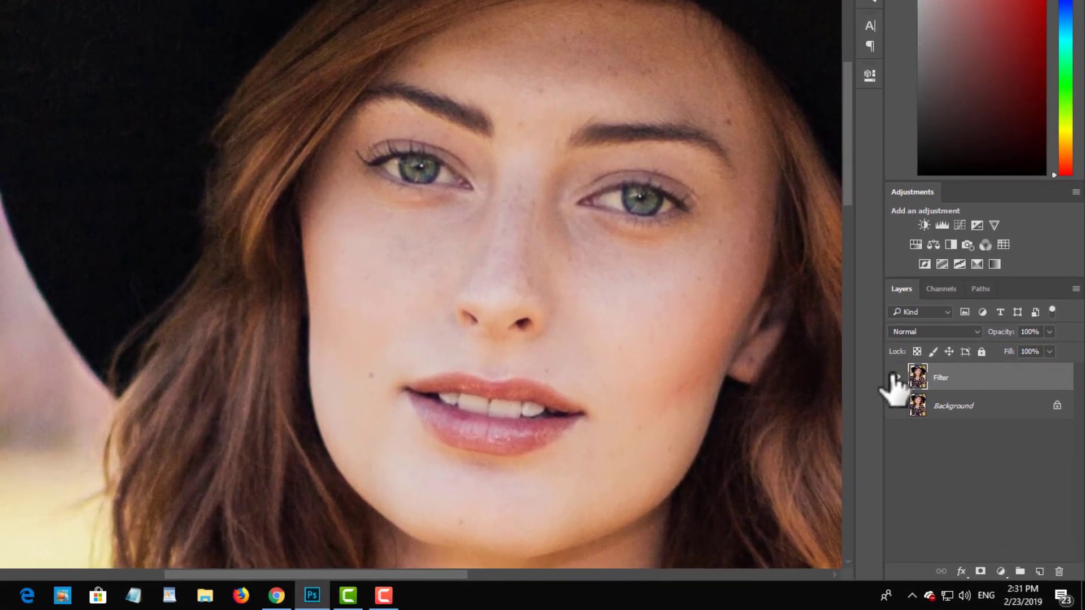
{"action": "left_click", "coordinate": [938, 430]}
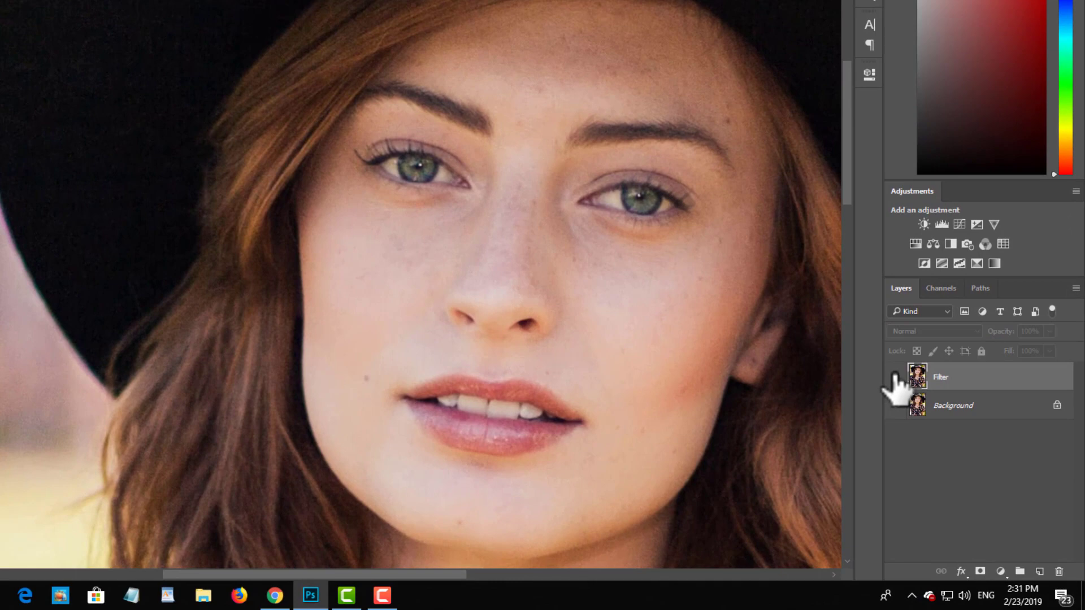
{"action": "left_click", "coordinate": [895, 377]}
{"action": "left_click", "coordinate": [895, 377]}
{"action": "left_click", "coordinate": [895, 377]}
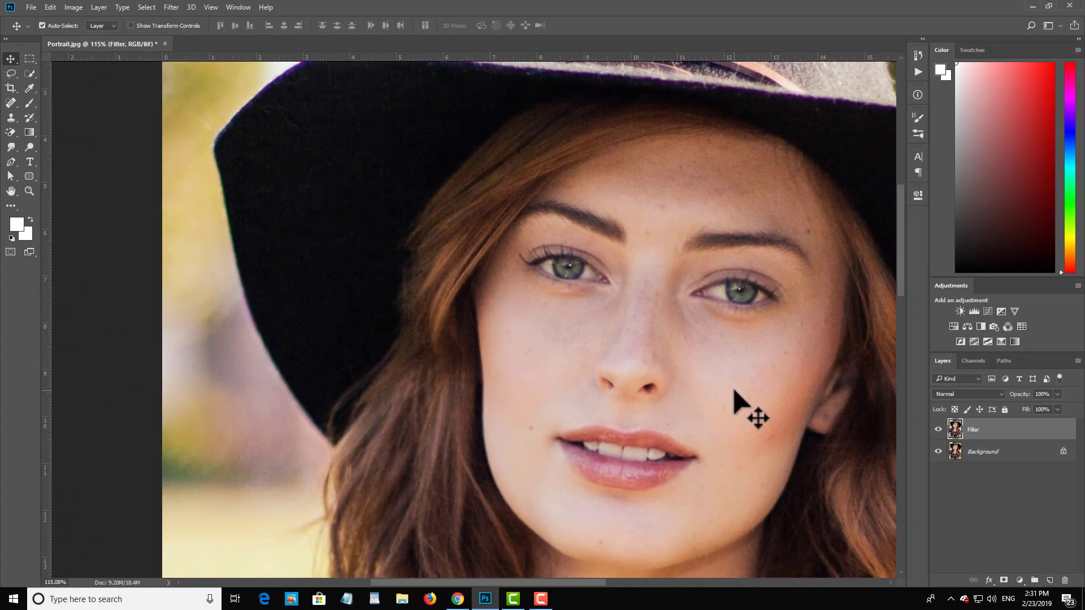
{"action": "scroll", "coordinate": [695, 410], "scroll_direction": "down", "scroll_amount": 5}
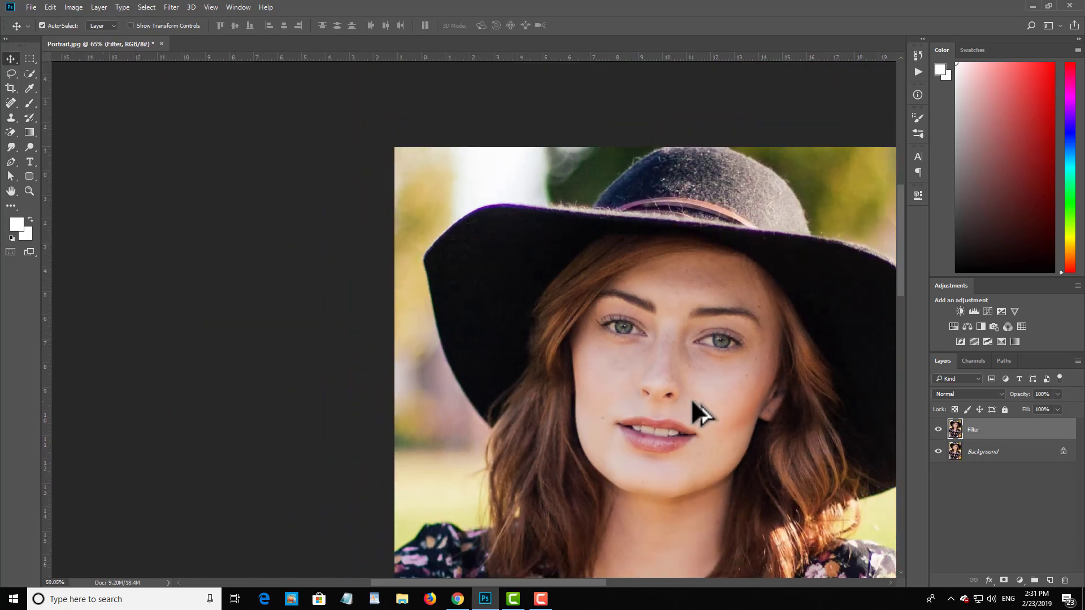
{"action": "left_click_drag", "start_coordinate": [698, 388], "coordinate": [577, 278]}
{"action": "scroll", "coordinate": [582, 287], "scroll_direction": "down", "scroll_amount": 2}
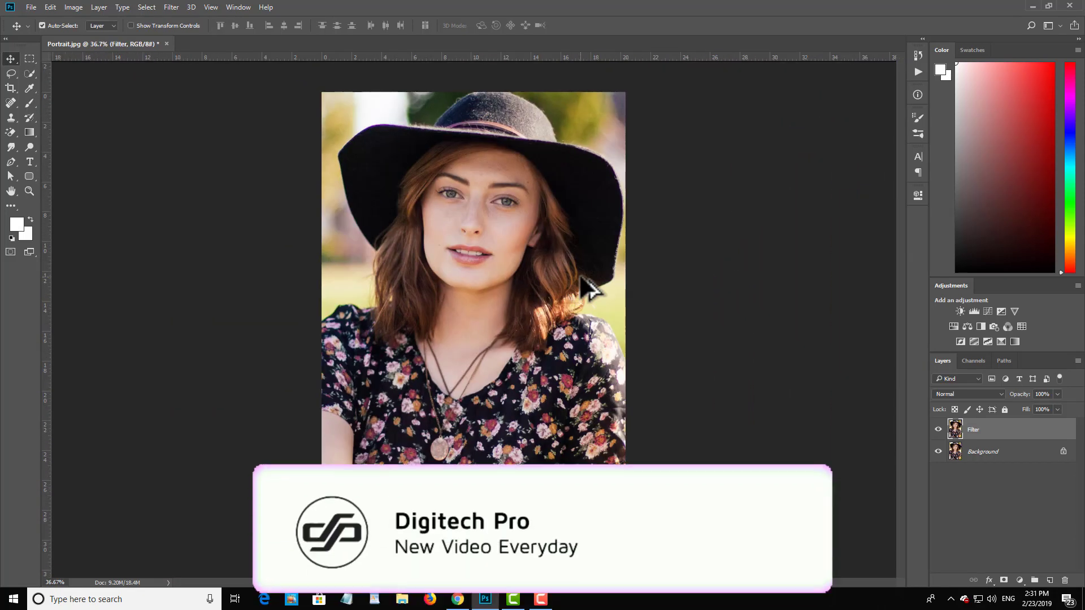